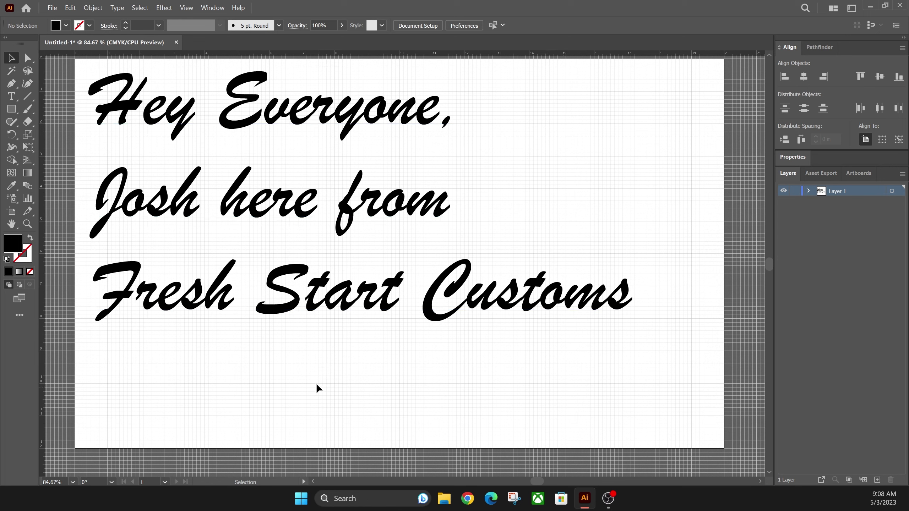
# Place a sample type object reading "Text" below the three-line lettering, and delete that sample
pyautogui.press('t')
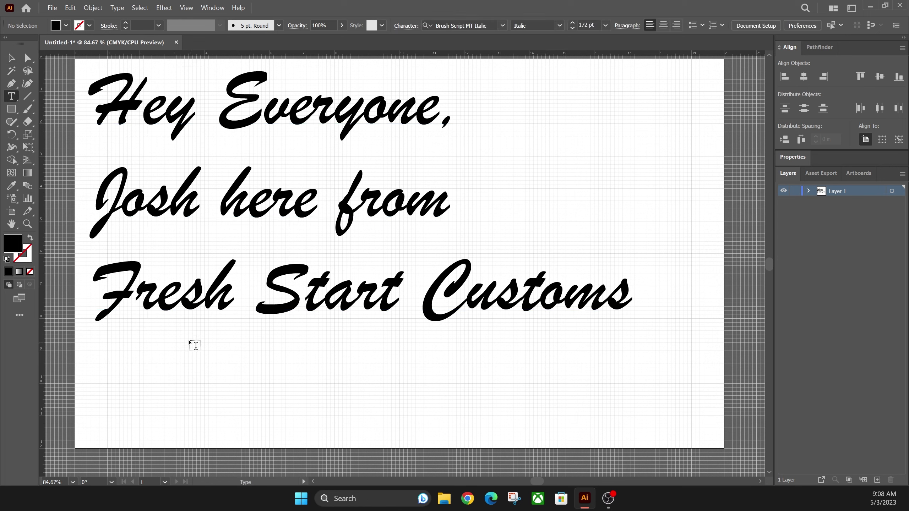
pyautogui.click(170, 370)
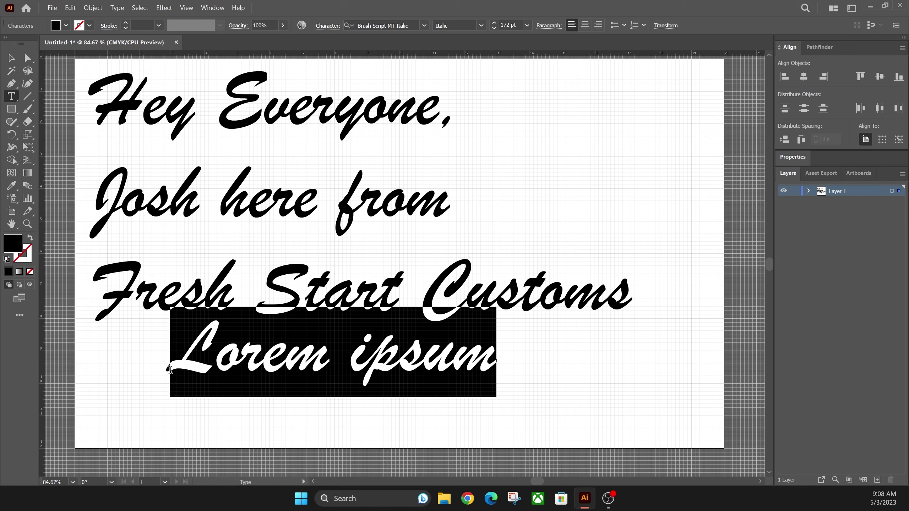
pyautogui.write('Text')
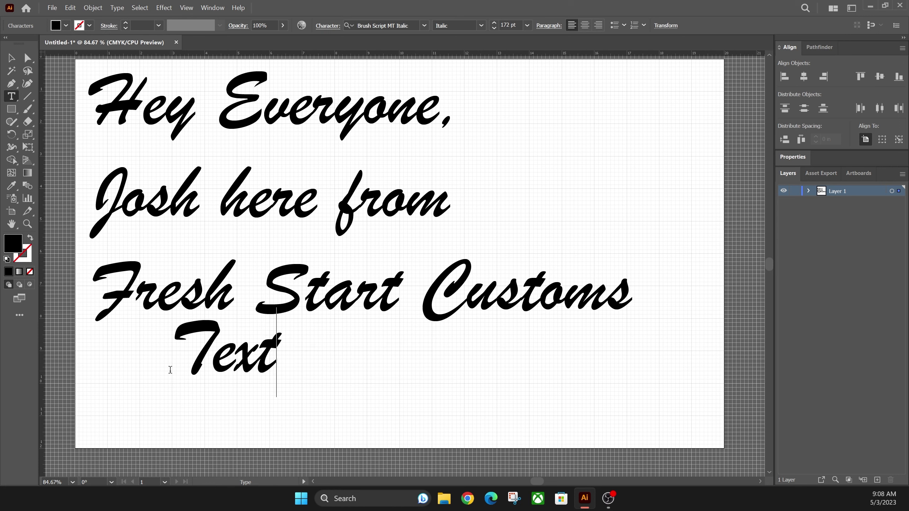
pyautogui.click(12, 59)
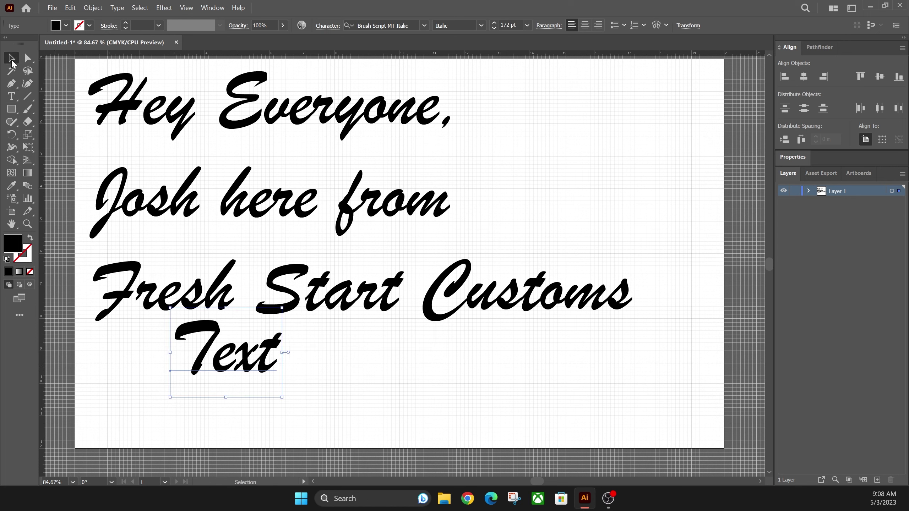
pyautogui.press('Delete')
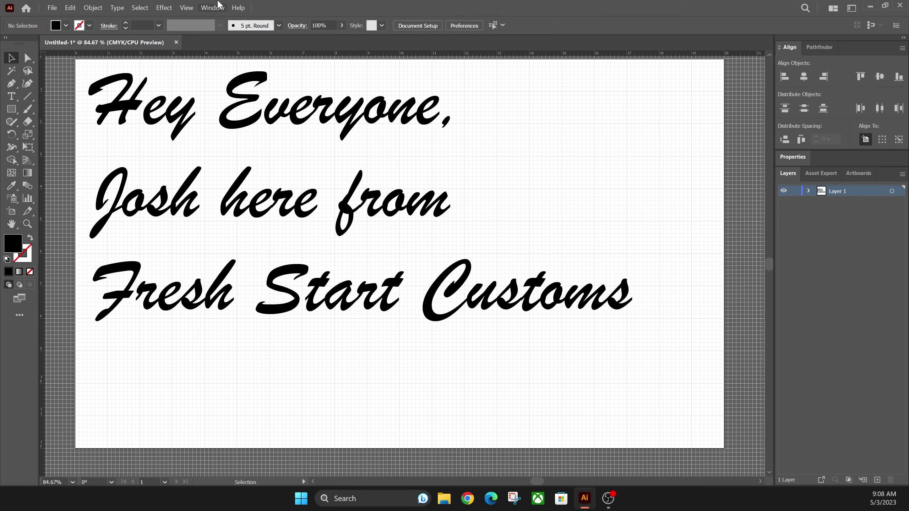
# Delete and retype the final "s" of "Customs" in the live three-line text
pyautogui.click(331, 176)
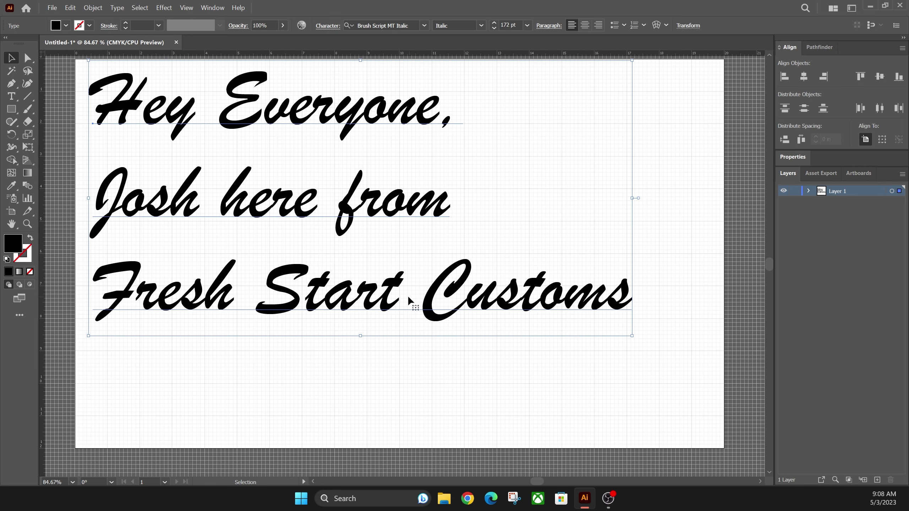
pyautogui.doubleClick(615, 300)
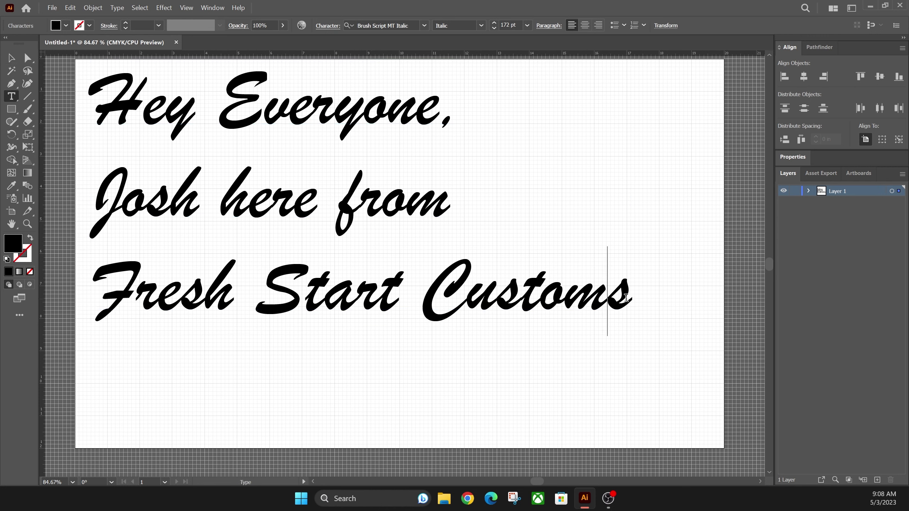
pyautogui.press('Delete')
pyautogui.write('s')
pyautogui.click(13, 58)
pyautogui.click(425, 397)
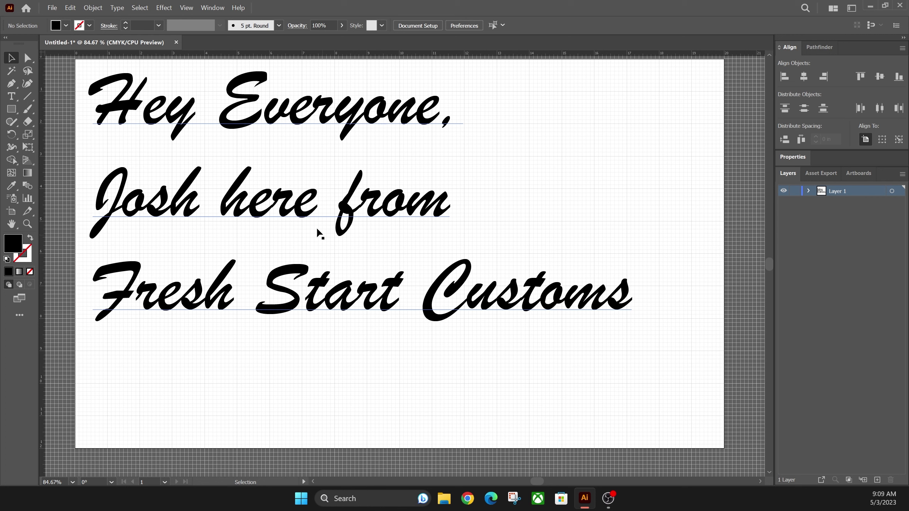
# Convert the three-line text object to outlines
pyautogui.click(268, 189)
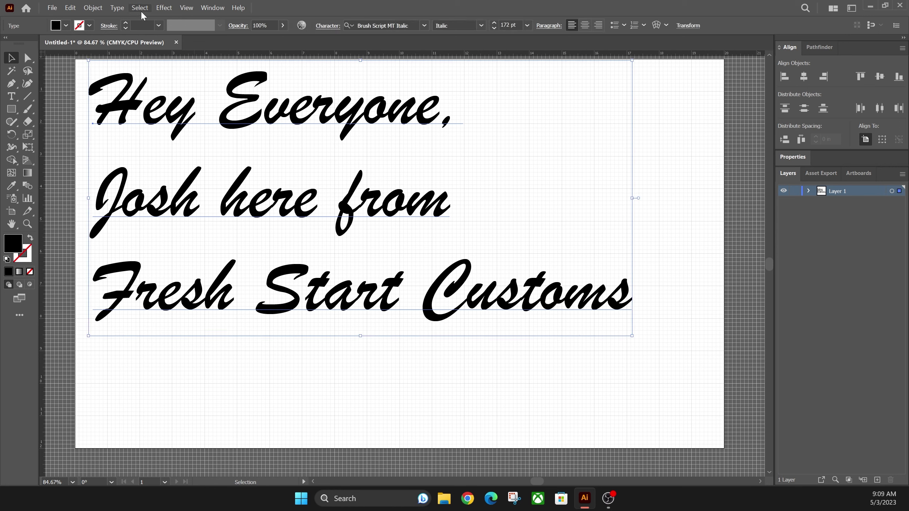
pyautogui.click(120, 8)
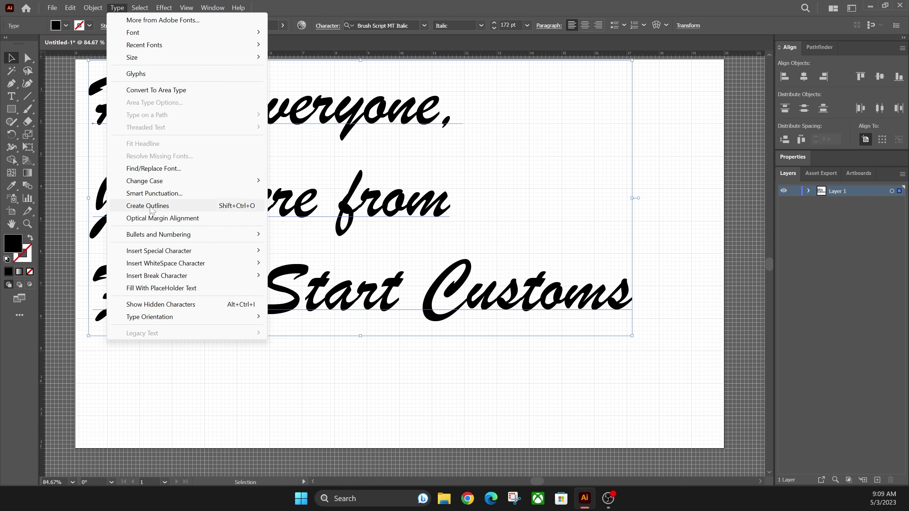
pyautogui.click(151, 206)
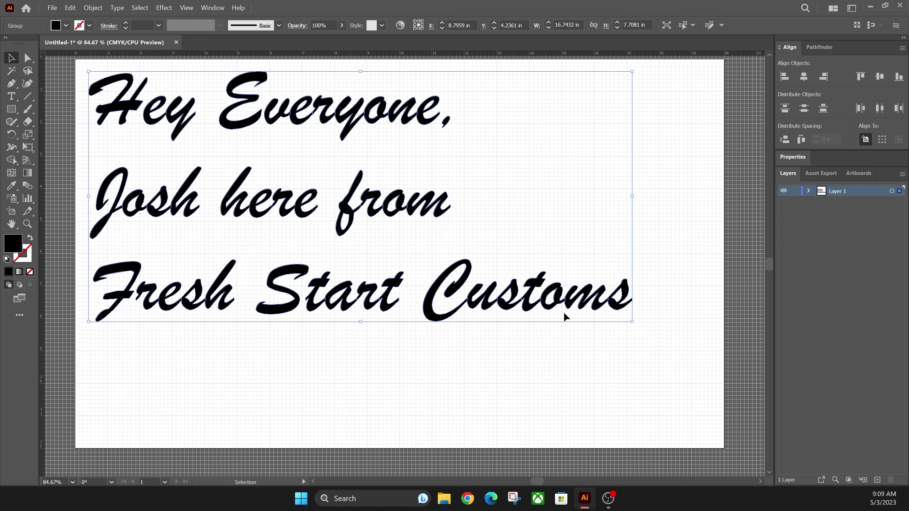
# Isolate the outlined group and examine the letters t, a, r and t of "Start" one by one
pyautogui.click(27, 224)
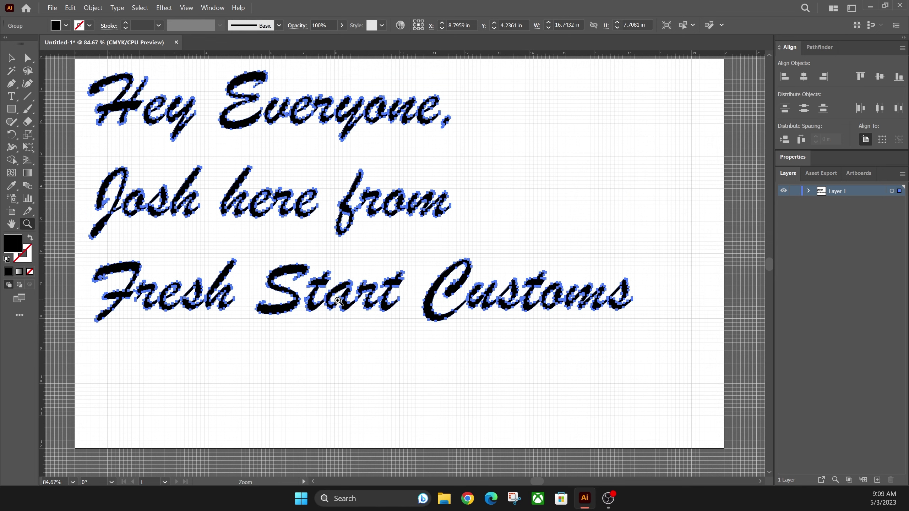
pyautogui.click(354, 289)
pyautogui.click(378, 272)
pyautogui.click(401, 256)
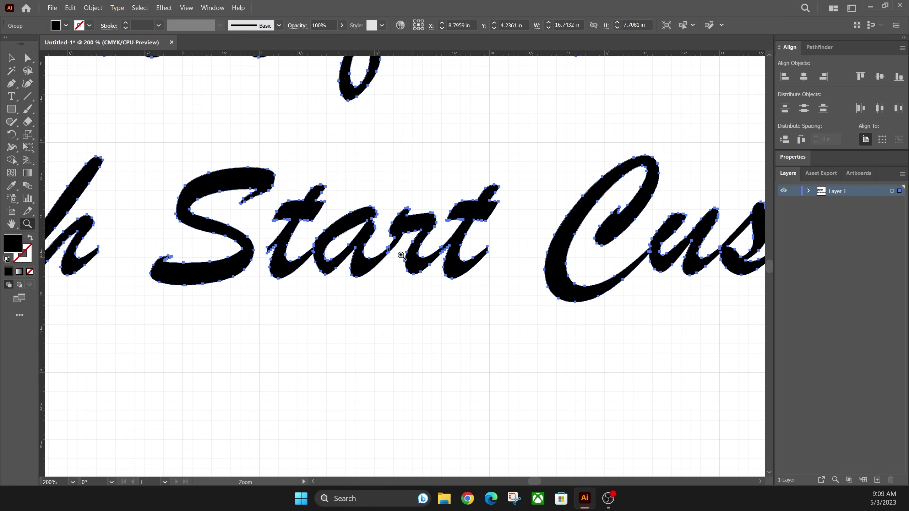
pyautogui.click(344, 247)
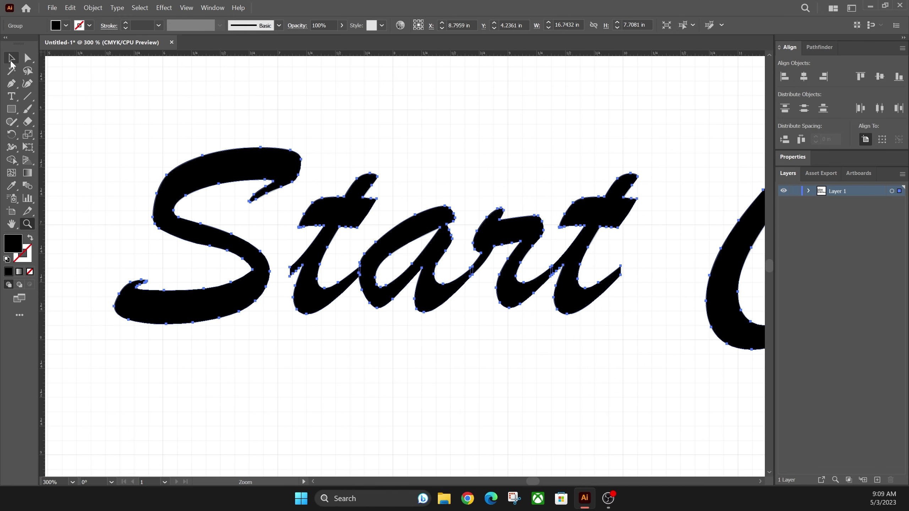
pyautogui.click(10, 61)
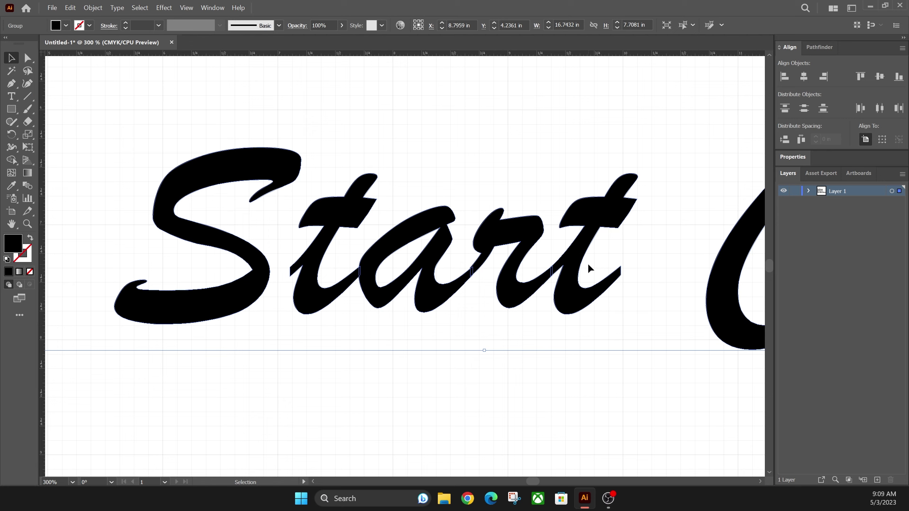
pyautogui.doubleClick(338, 214)
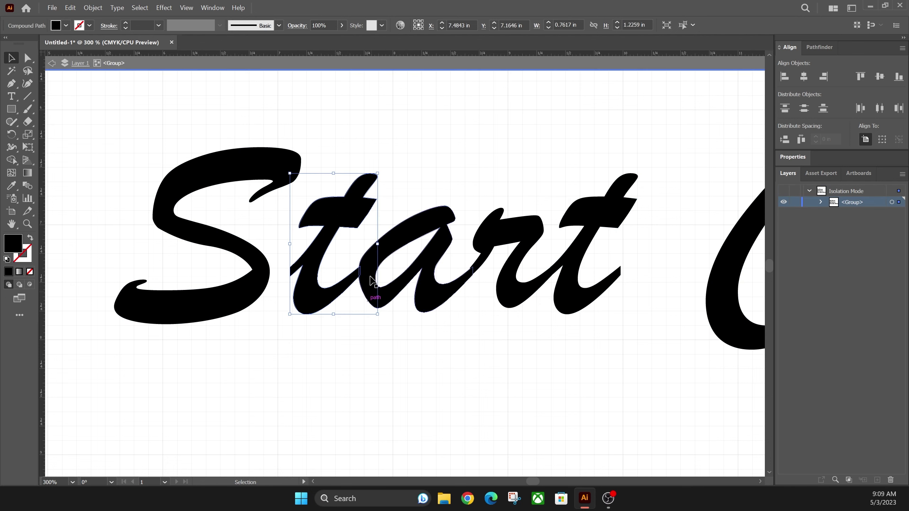
pyautogui.click(405, 243)
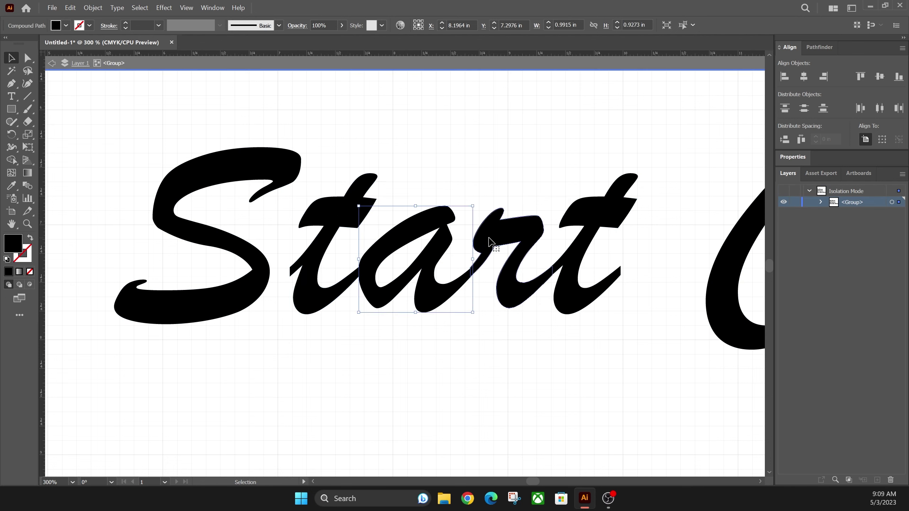
pyautogui.click(492, 247)
pyautogui.click(576, 269)
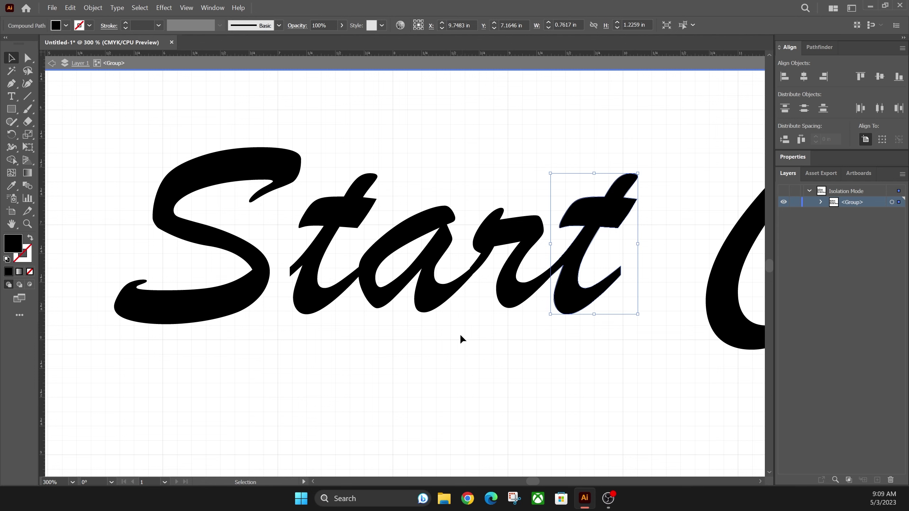
pyautogui.click(562, 364)
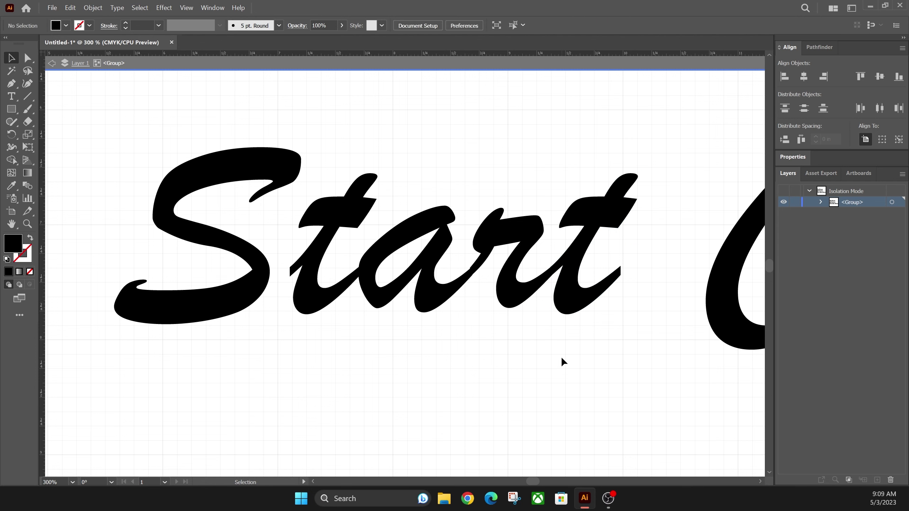
# Select all letter outlines in the isolated group and merge them with the Pathfinder Unite shape mode
pyautogui.hotkey('ctrl', '0')
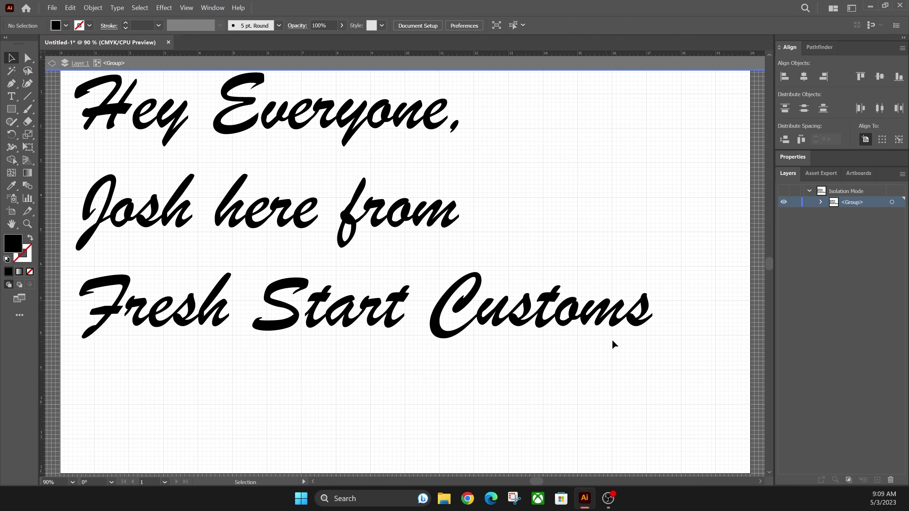
pyautogui.moveTo(651, 347); pyautogui.dragTo(77, 88)
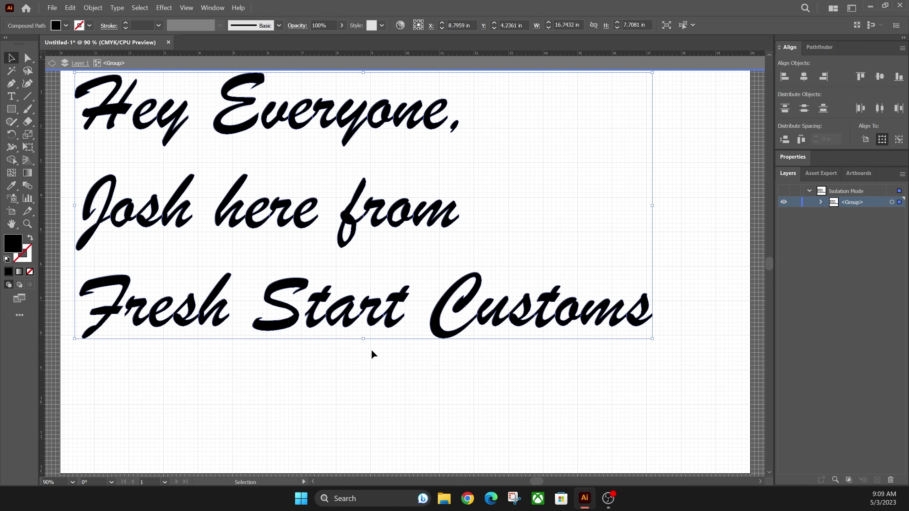
pyautogui.click(804, 49)
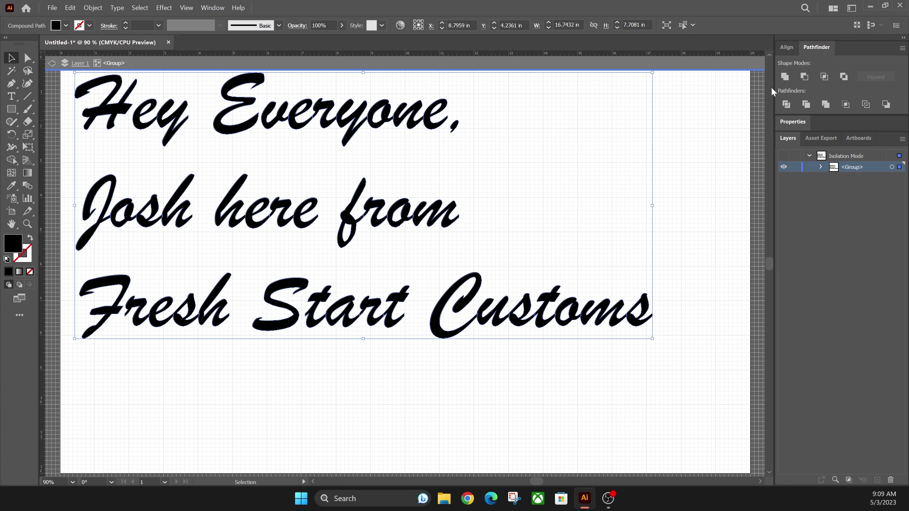
pyautogui.click(213, 8)
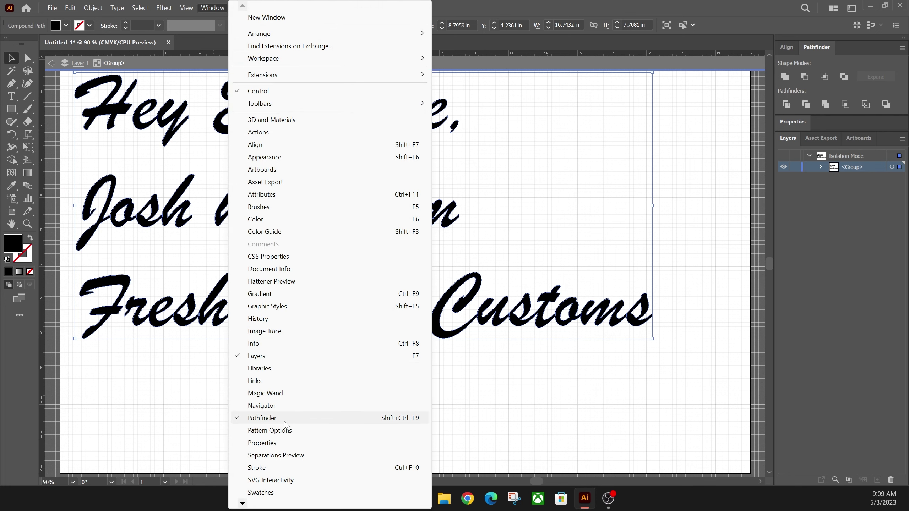
pyautogui.click(812, 49)
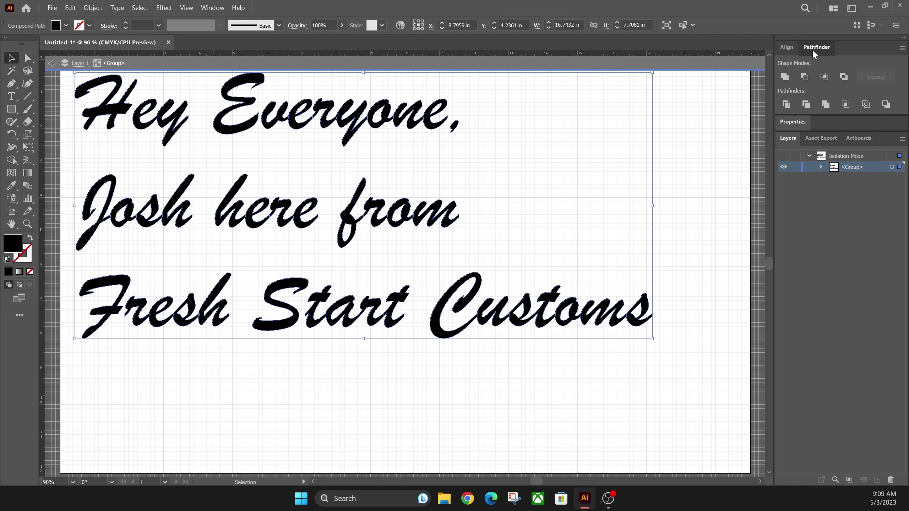
pyautogui.click(785, 77)
# Isolate the united word "Customs" for a check, leave isolation mode, and undo the union of the letters
pyautogui.doubleClick(519, 326)
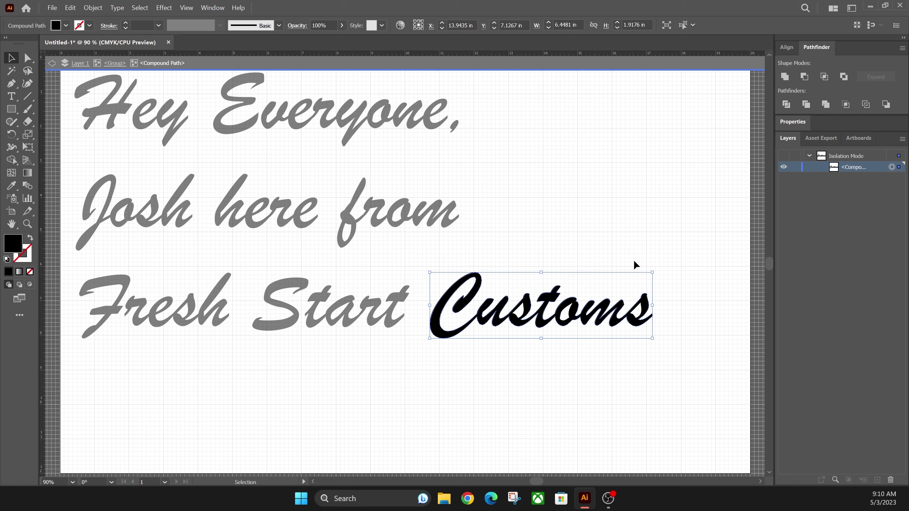
pyautogui.doubleClick(361, 376)
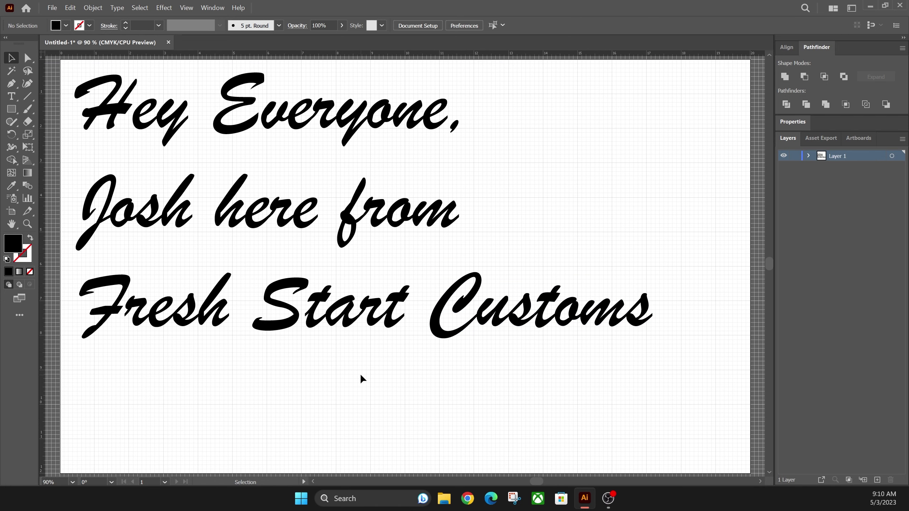
pyautogui.doubleClick(482, 330)
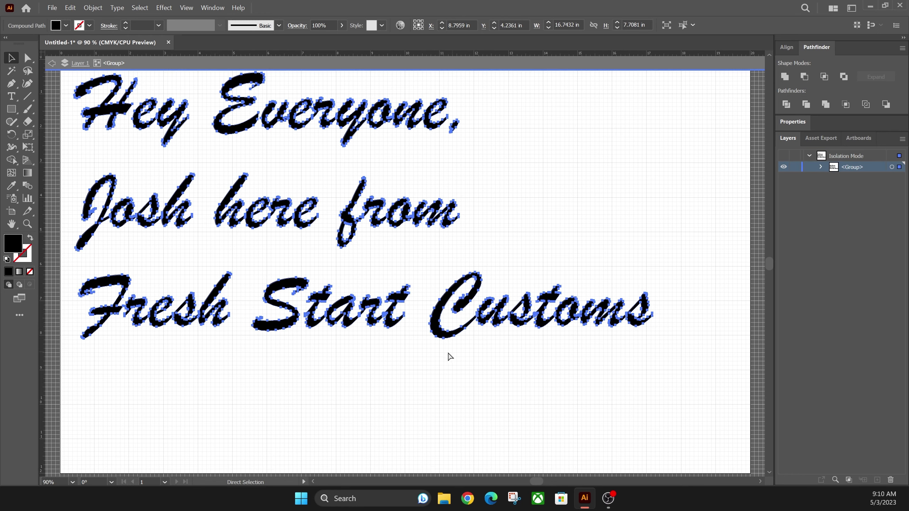
# Examine the overlaps between the letters of "Customs", selecting the C and u together
pyautogui.click(33, 224)
pyautogui.click(503, 319)
pyautogui.click(626, 301)
pyautogui.click(397, 271)
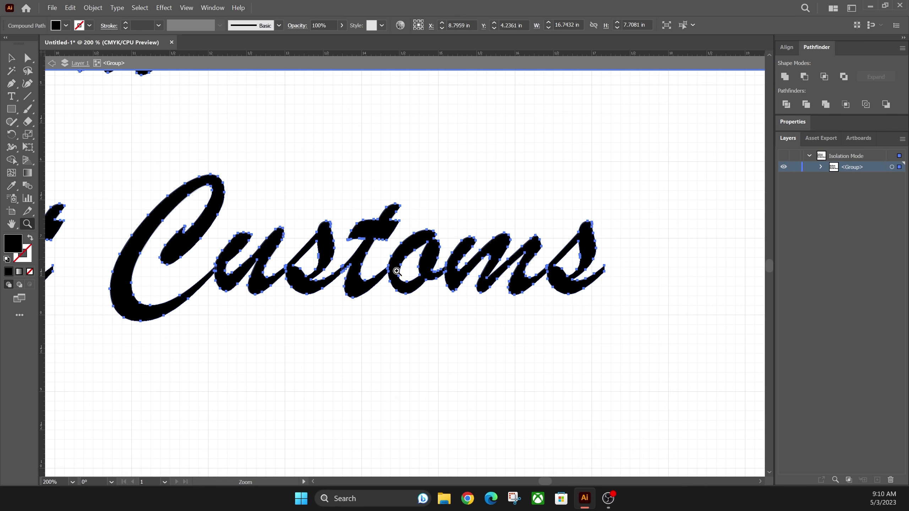
pyautogui.click(253, 289)
pyautogui.click(11, 58)
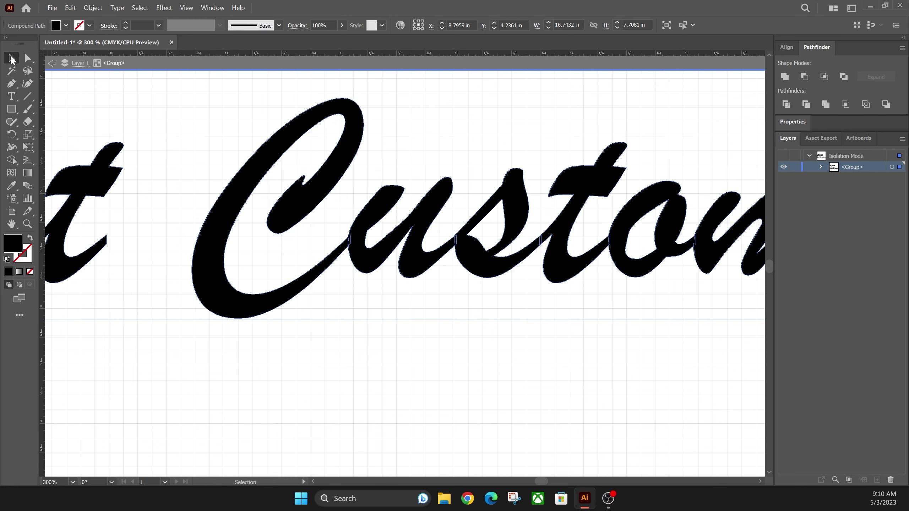
pyautogui.click(357, 276)
pyautogui.click(347, 238)
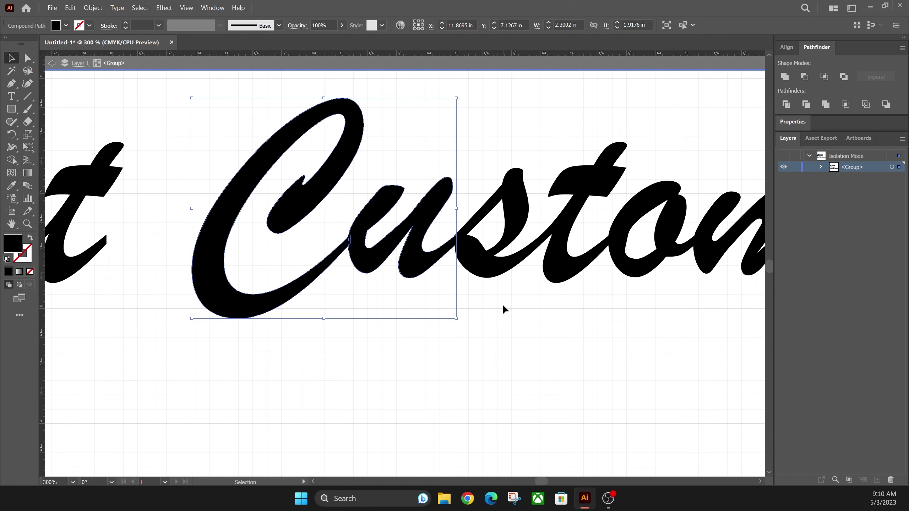
# Unite the overlapping letter outlines across all three lines and clear the selection
pyautogui.hotkey('ctrl', '0')
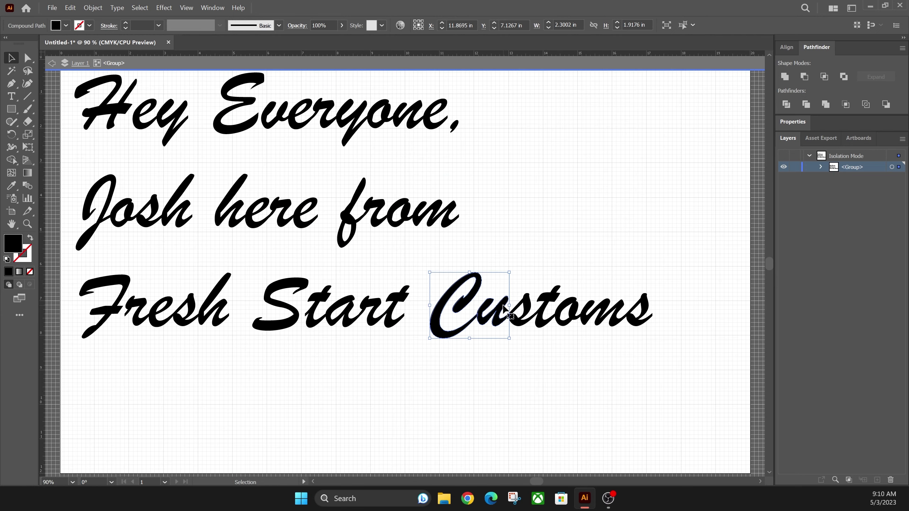
pyautogui.moveTo(687, 360); pyautogui.dragTo(83, 108)
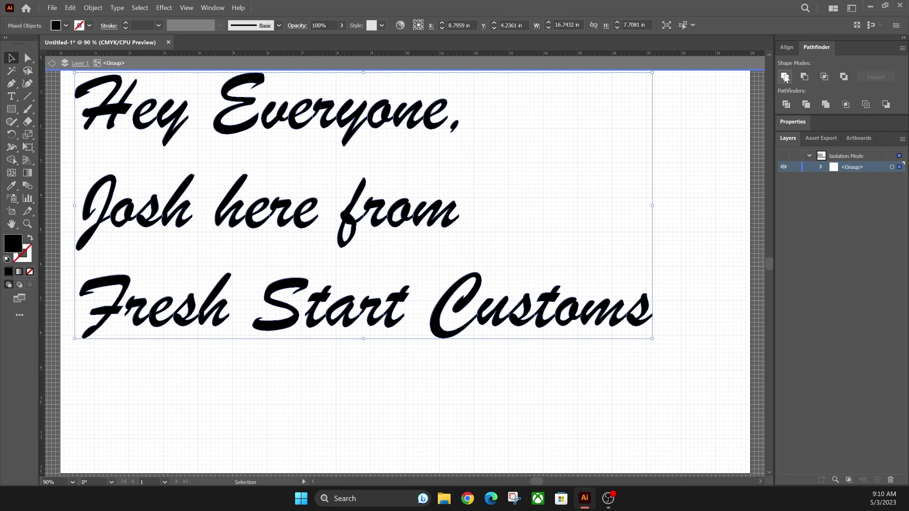
pyautogui.click(697, 283)
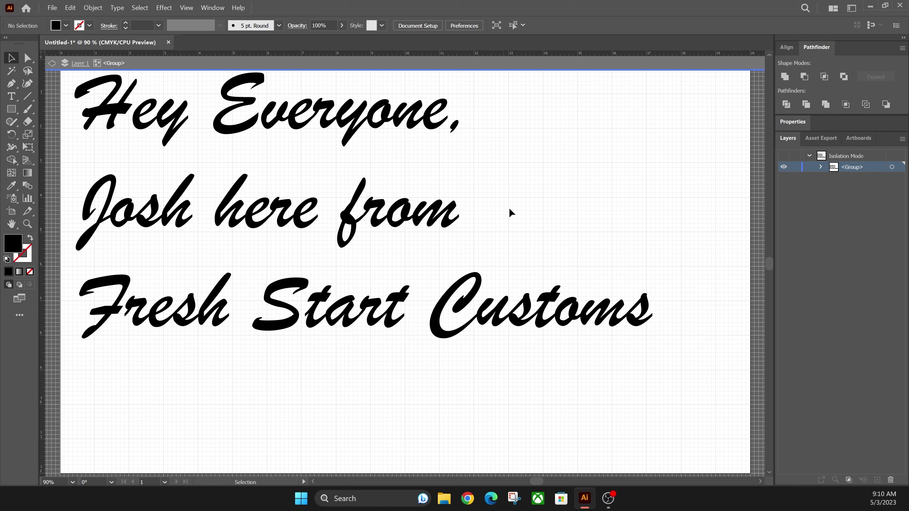
# Leave isolation mode and move the whole lettering group slightly down and to the right on the artboard
pyautogui.doubleClick(558, 210)
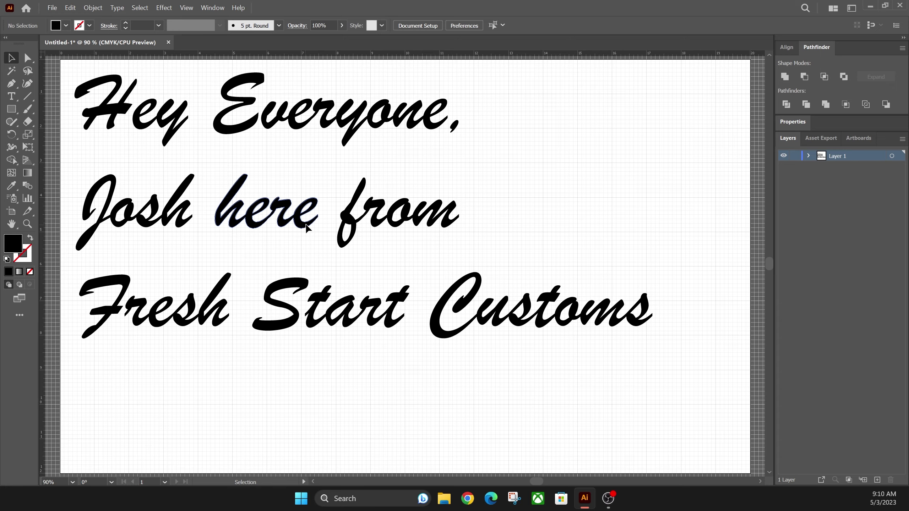
pyautogui.moveTo(307, 228); pyautogui.dragTo(337, 244)
pyautogui.click(77, 130)
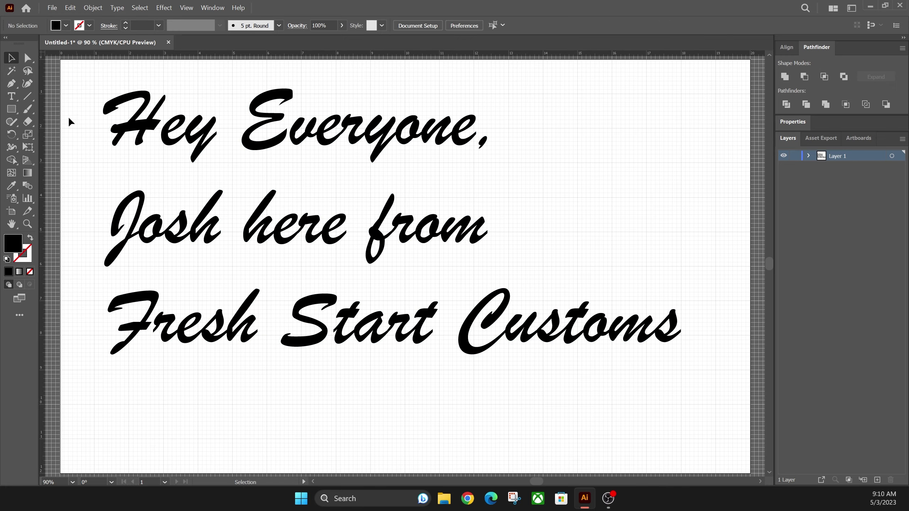
# Draw a rectangle about 18.02 × 8.94 in around all three text lines and give it a red stroke with no fill
pyautogui.click(11, 109)
pyautogui.moveTo(79, 75)
pyautogui.mouseDown()
pyautogui.moveTo(417, 321)
pyautogui.moveTo(700, 384)
pyautogui.mouseUp()
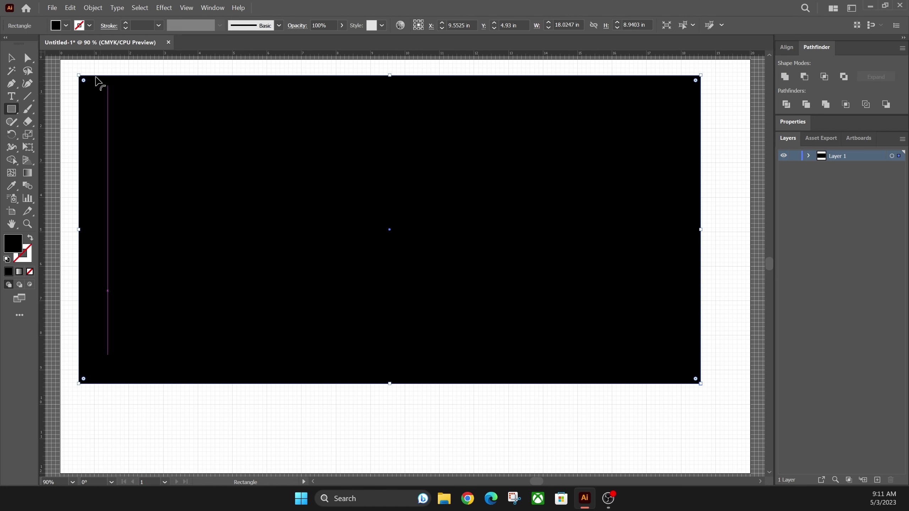
pyautogui.click(88, 26)
pyautogui.click(82, 53)
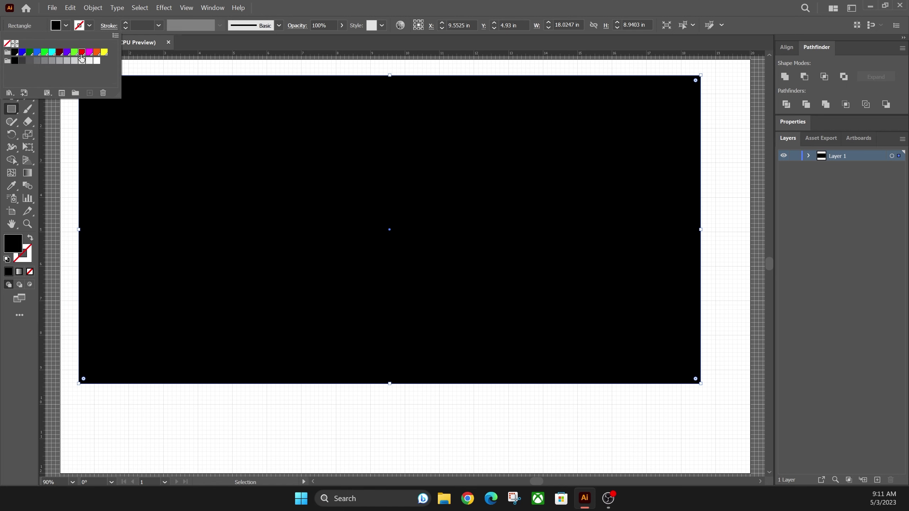
pyautogui.click(66, 25)
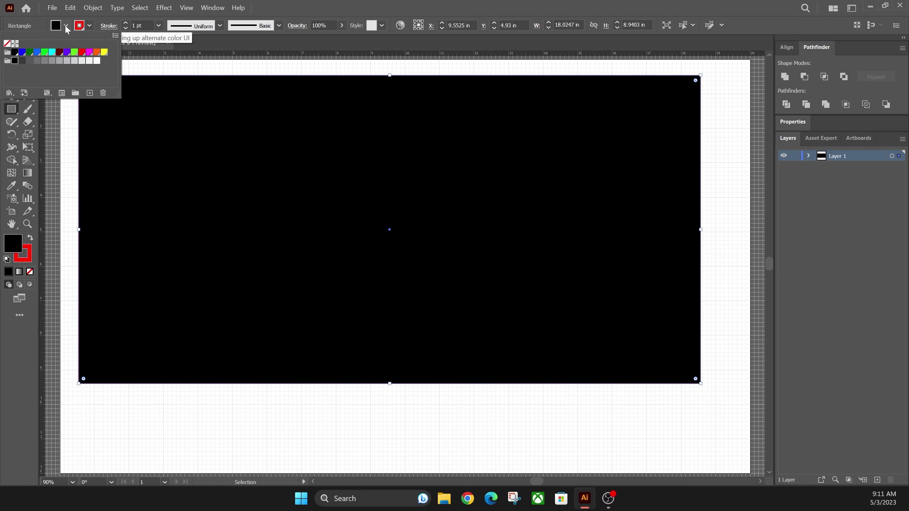
pyautogui.click(6, 43)
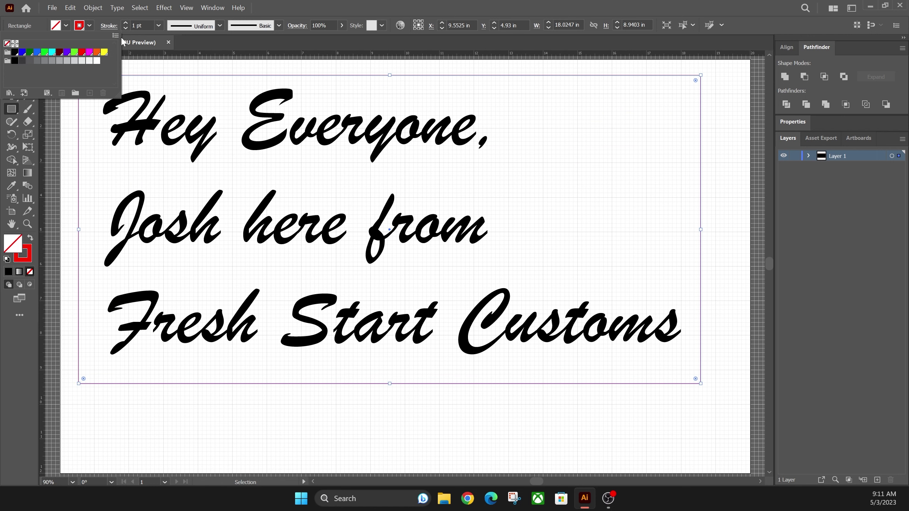
pyautogui.click(84, 30)
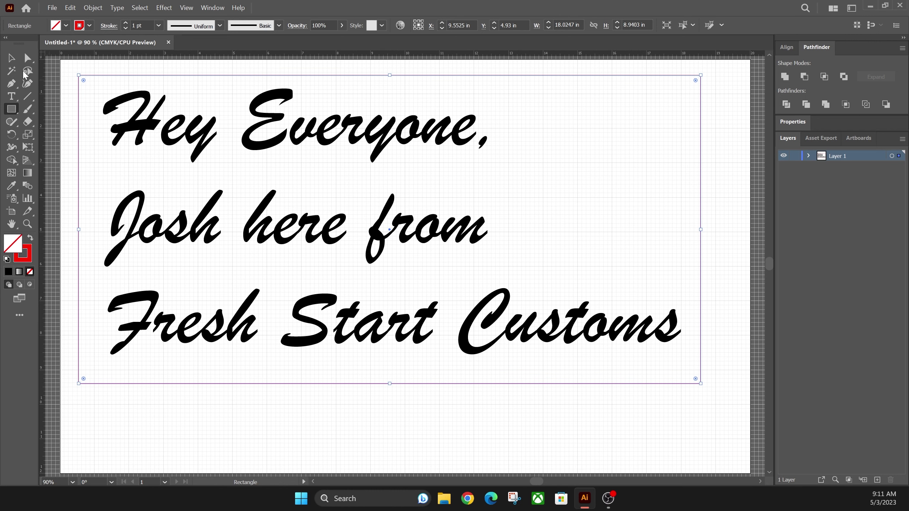
# Remove the red rectangle surrounding the lettering
pyautogui.click(11, 58)
pyautogui.click(624, 94)
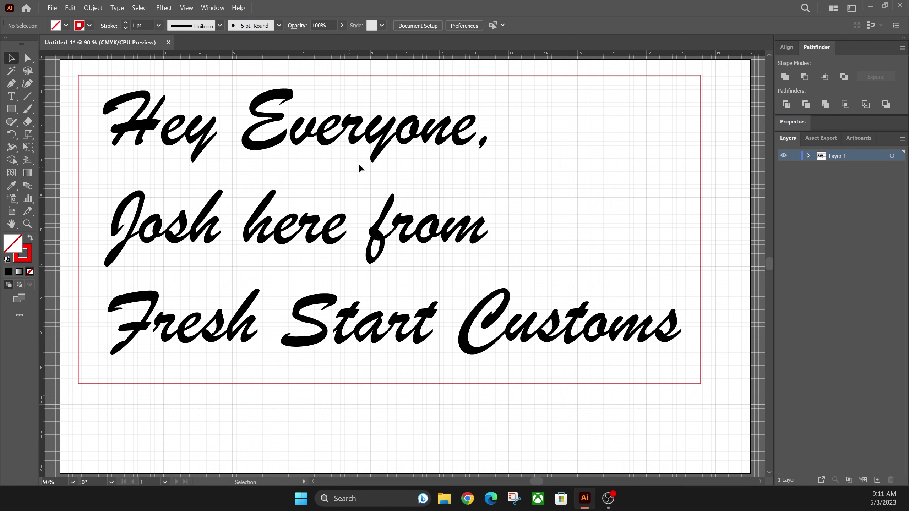
pyautogui.click(555, 75)
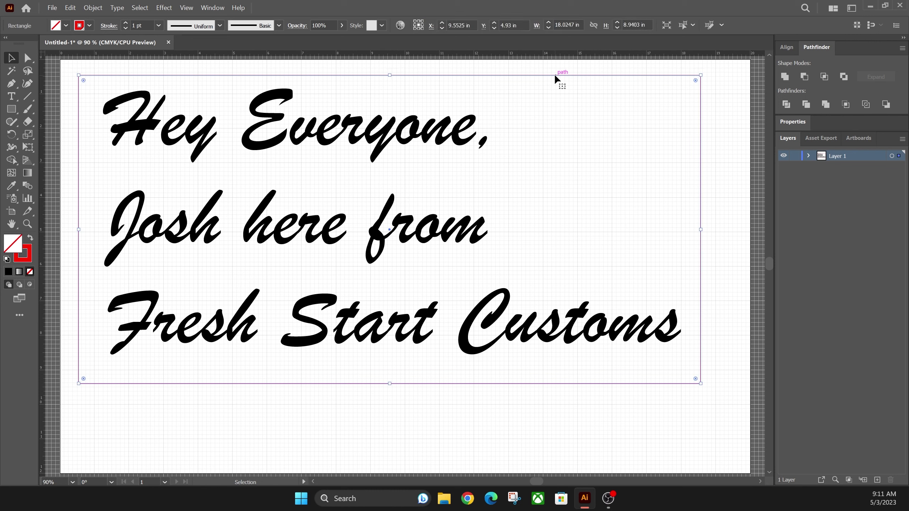
pyautogui.hotkey('ctrl', 'shift', 'a')
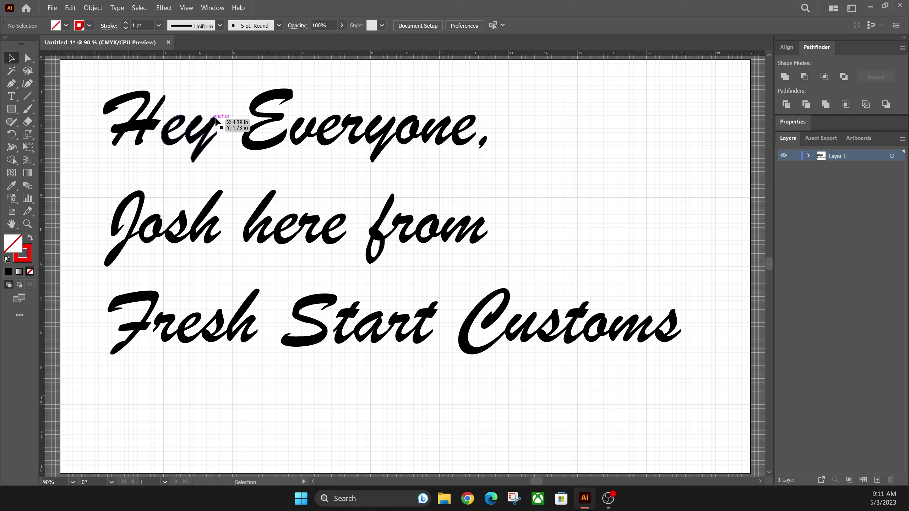
# Offset the paths of the whole lettering group outward by 0.625 in with miter joins
pyautogui.click(255, 147)
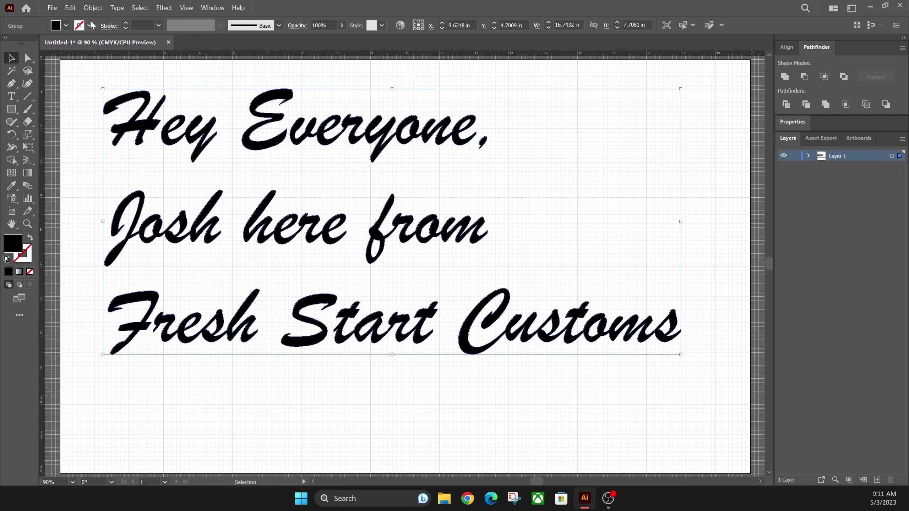
pyautogui.click(93, 8)
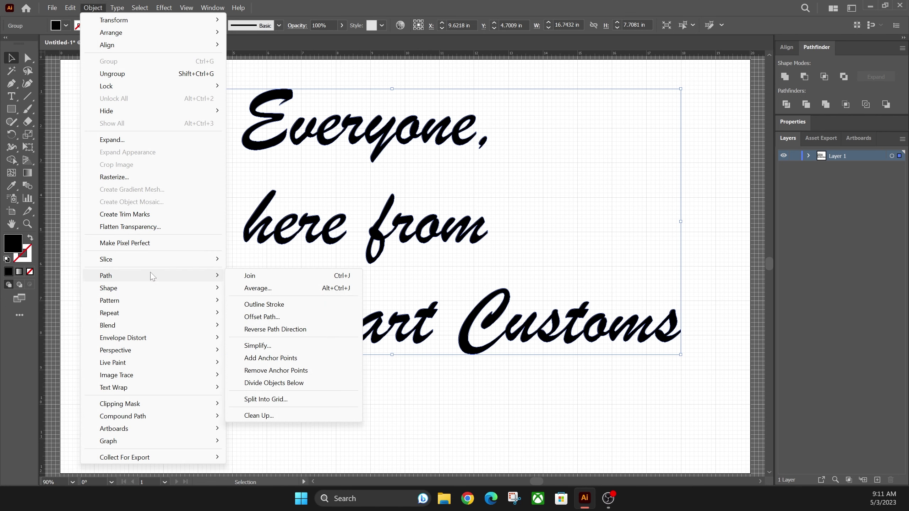
pyautogui.click(262, 316)
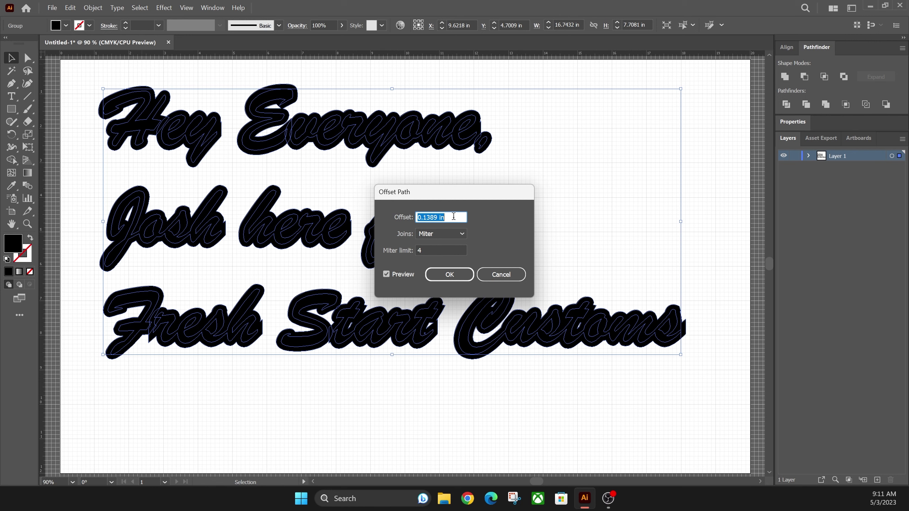
pyautogui.write('0.375')
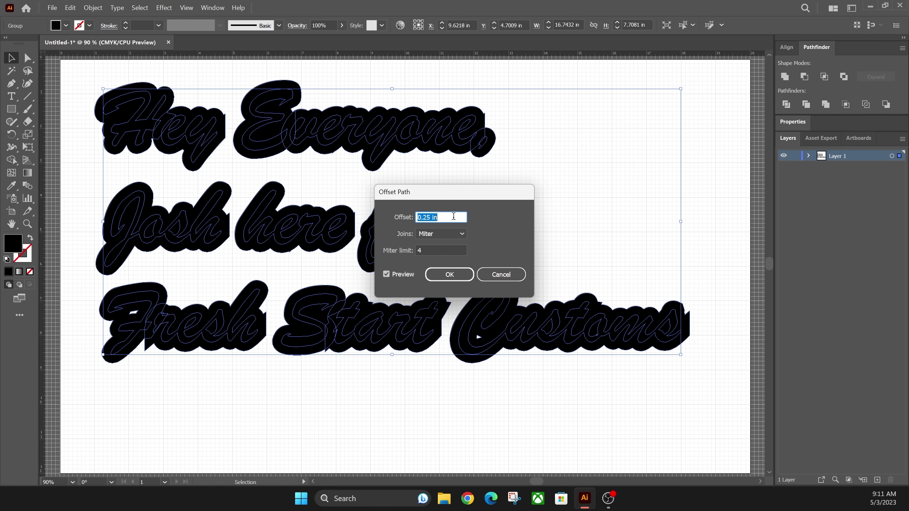
pyautogui.press('Up')
pyautogui.press('Up')
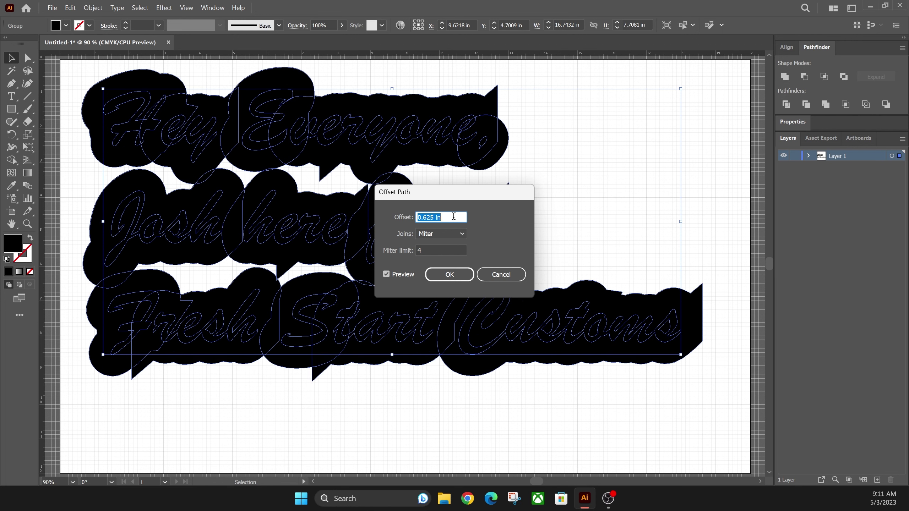
pyautogui.press('Up')
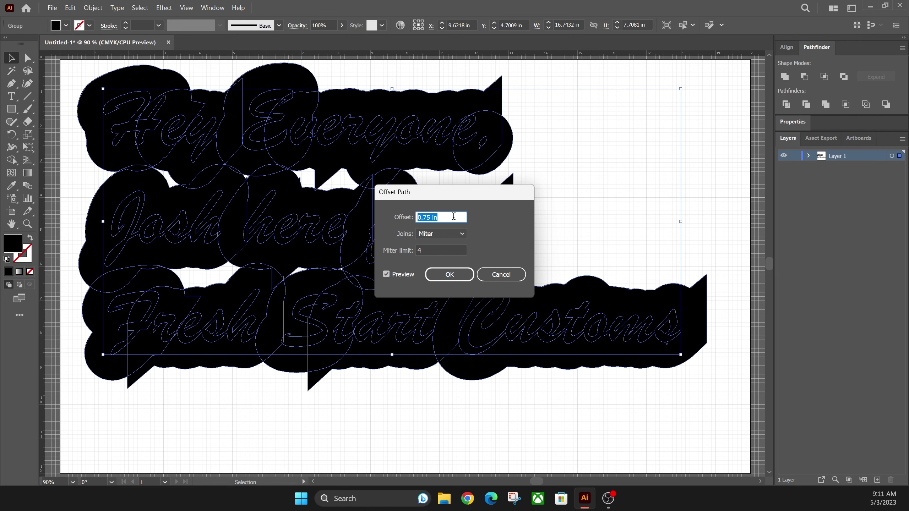
pyautogui.press('Up')
pyautogui.press('Down')
pyautogui.press('Down')
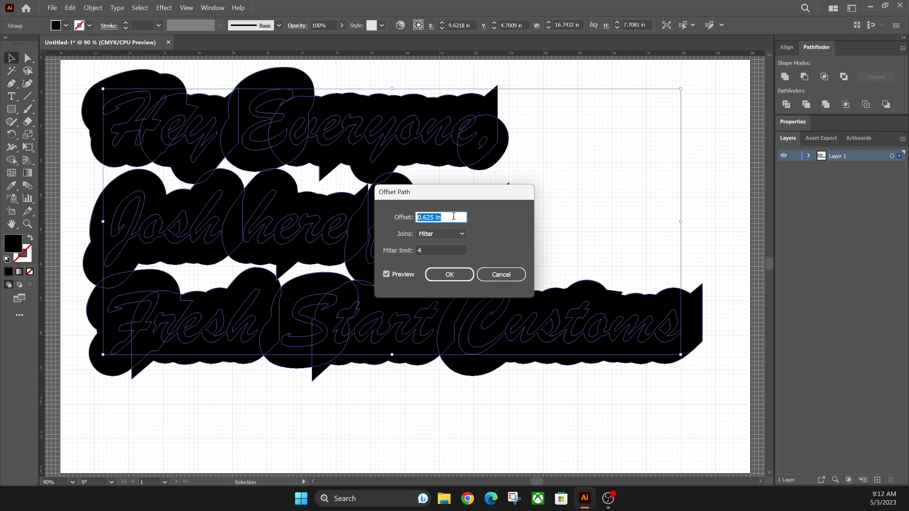
pyautogui.click(450, 275)
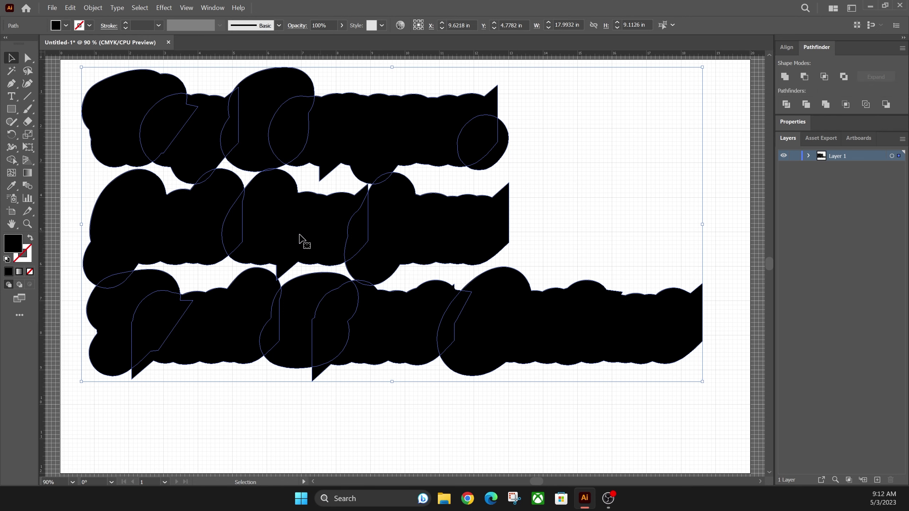
# Unite the offset shapes into one contour, give it a red stroke with no fill, and clear the selection
pyautogui.click(785, 77)
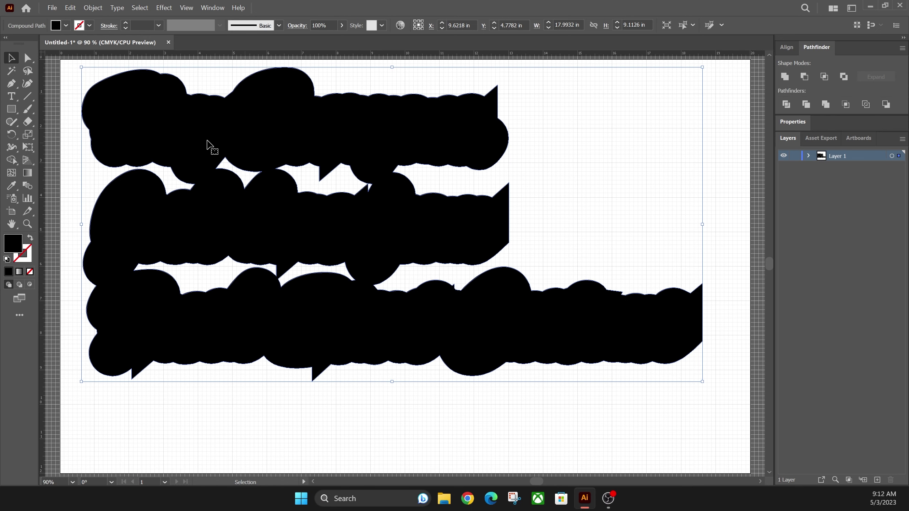
pyautogui.click(90, 25)
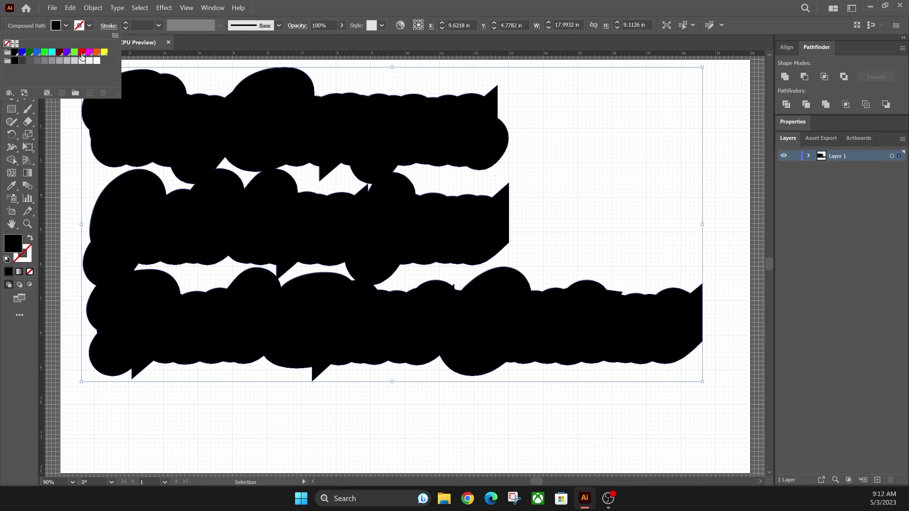
pyautogui.click(82, 52)
pyautogui.click(66, 26)
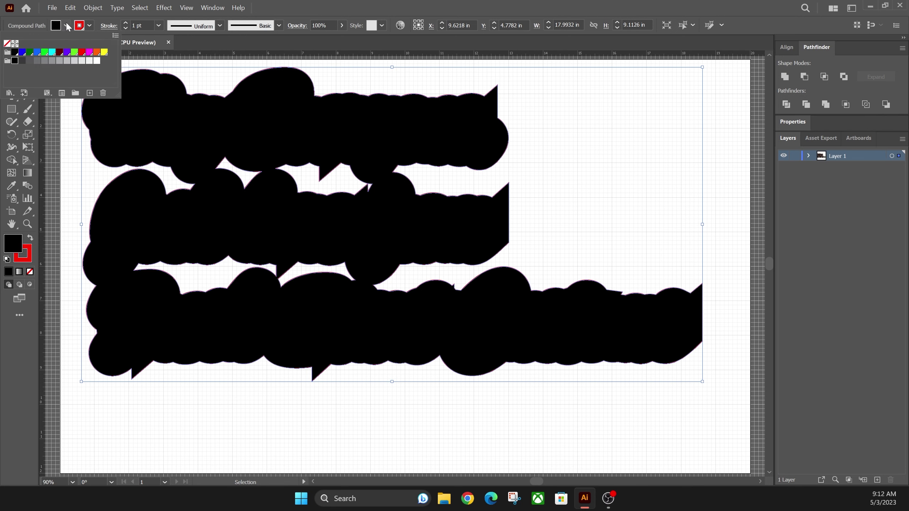
pyautogui.click(7, 43)
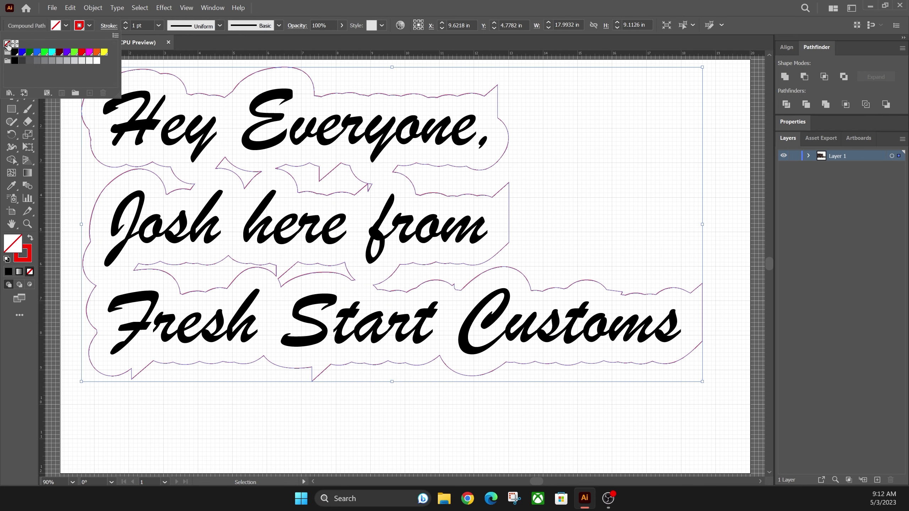
pyautogui.click(576, 186)
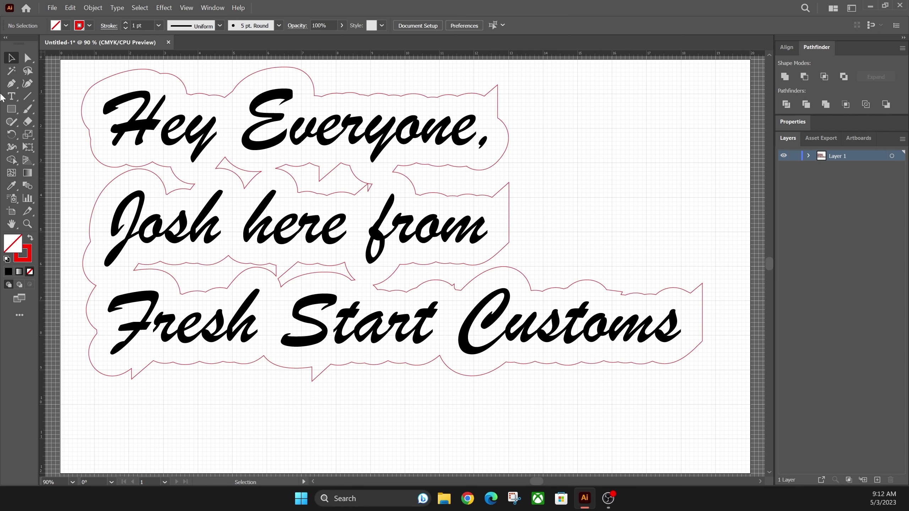
# Draw a rectangle about 11.12 × 4.13 in over the second line, covering the contour gaps above and below it
pyautogui.click(11, 109)
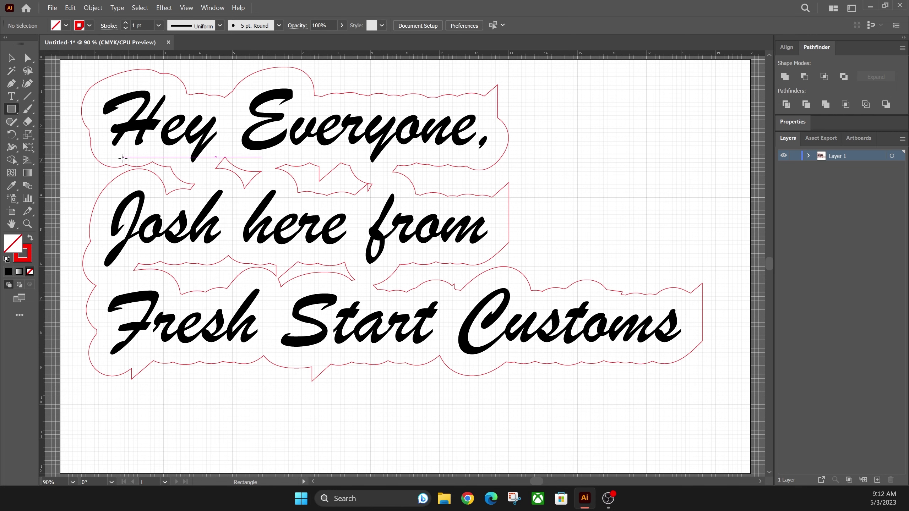
pyautogui.moveTo(123, 157)
pyautogui.mouseDown()
pyautogui.moveTo(140, 203)
pyautogui.moveTo(215, 283)
pyautogui.moveTo(454, 307)
pyautogui.moveTo(496, 285)
pyautogui.moveTo(507, 299)
pyautogui.mouseUp()
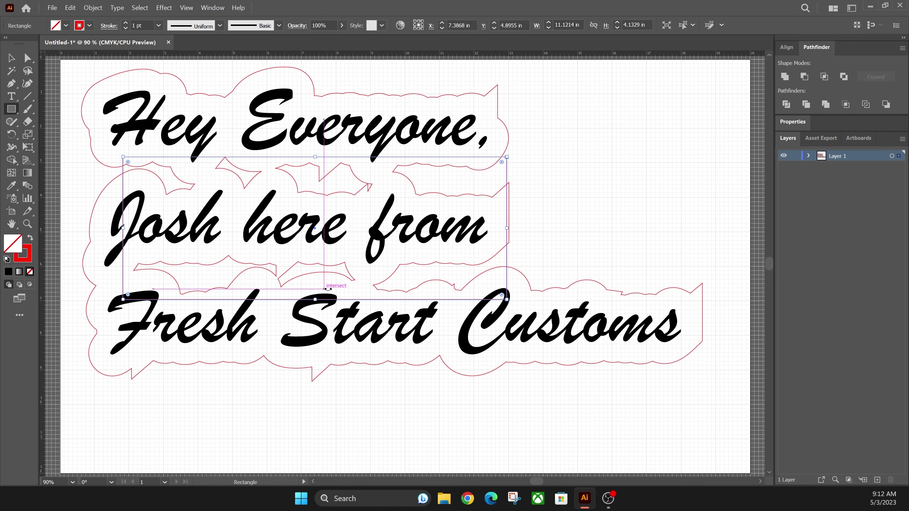
pyautogui.click(11, 58)
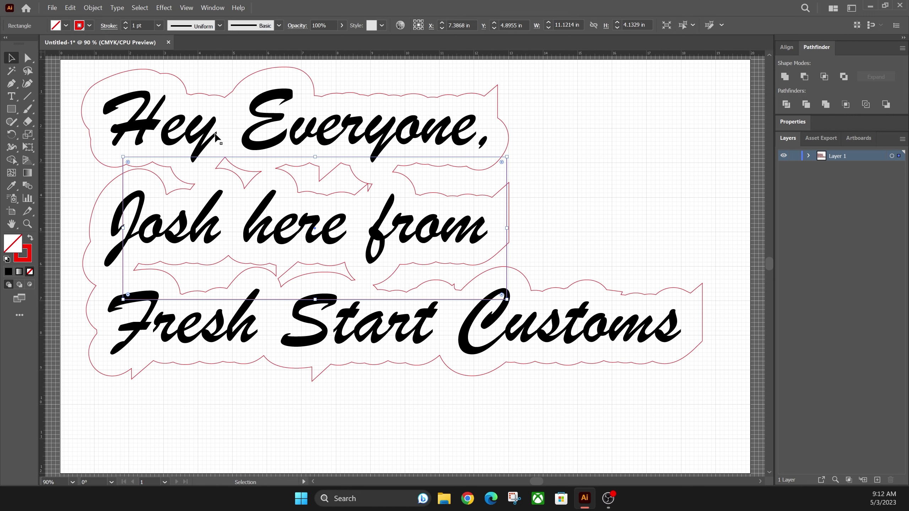
# Ungroup the lettering and its red offset contour, and clear the selection
pyautogui.click(481, 169)
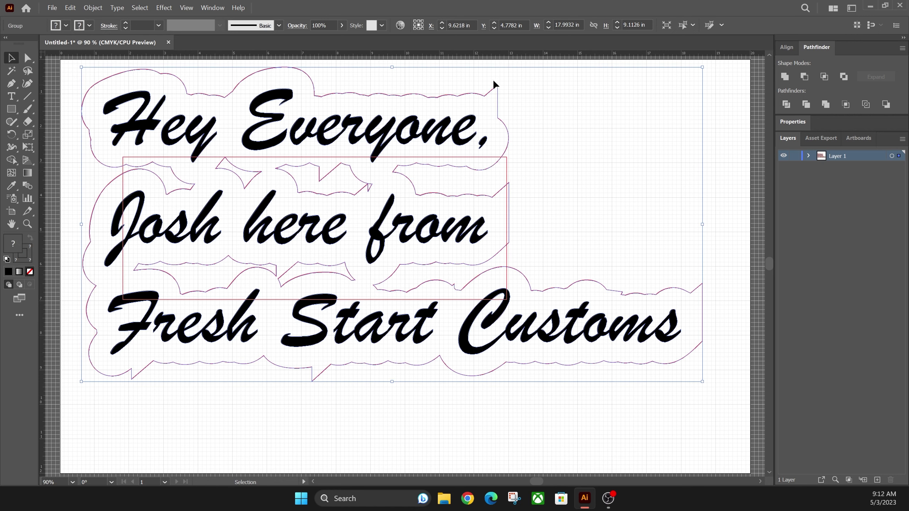
pyautogui.press('ctrl')
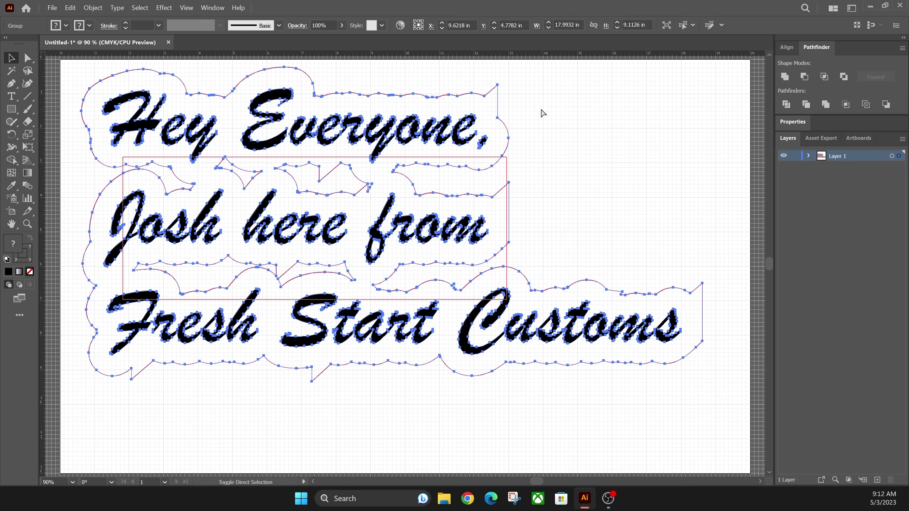
pyautogui.hotkey('ctrl', 'shift', 'g')
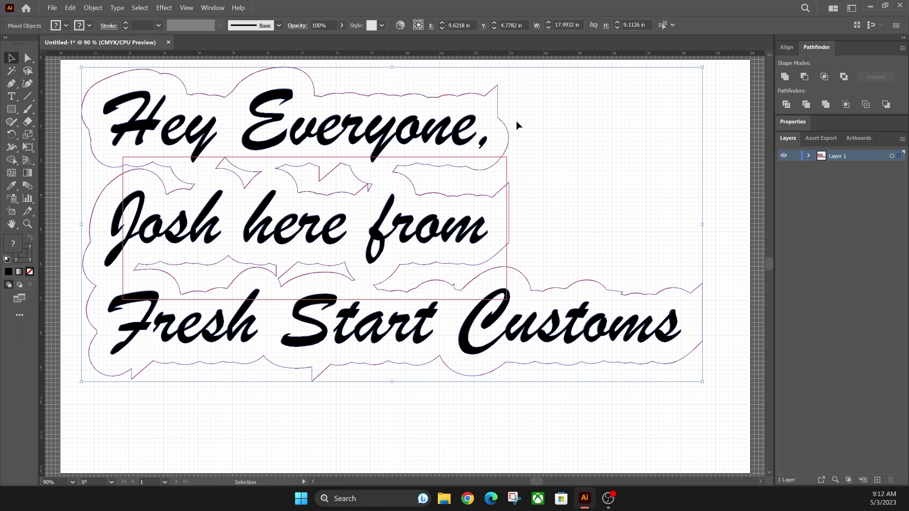
pyautogui.click(524, 142)
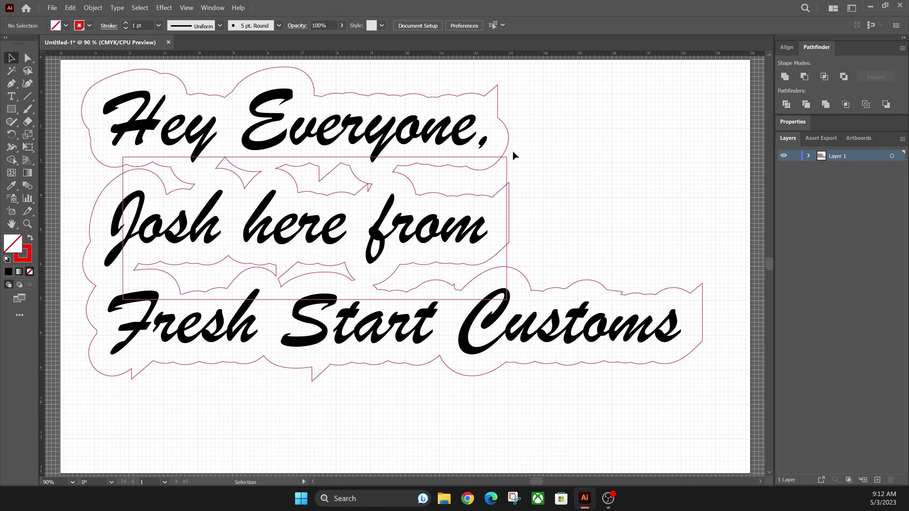
# Unite the red contour with the rectangle so the gaps between the lines are filled
pyautogui.click(506, 146)
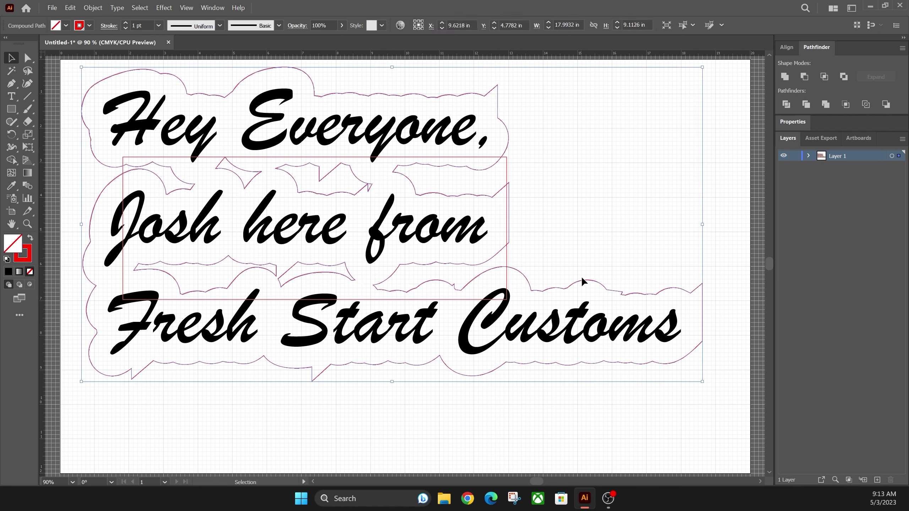
pyautogui.keyDown('shift'); pyautogui.click(508, 265); pyautogui.keyUp('shift')
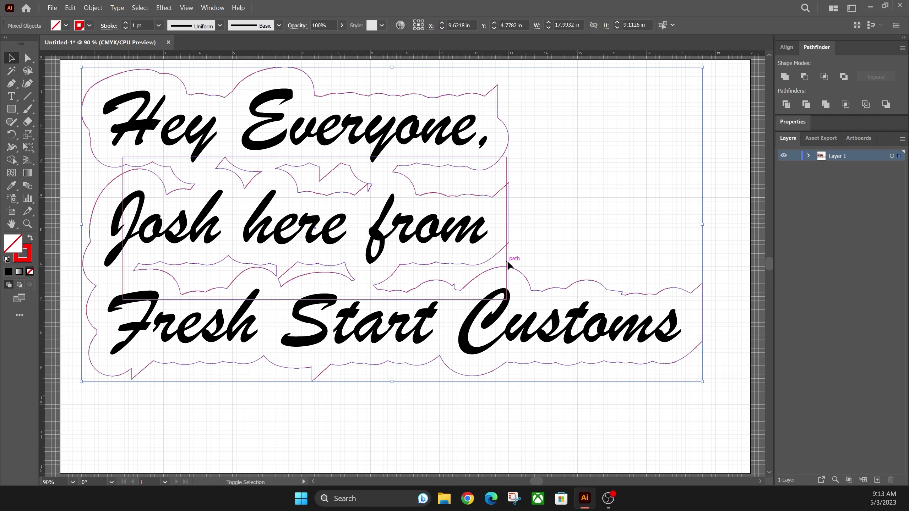
pyautogui.click(785, 77)
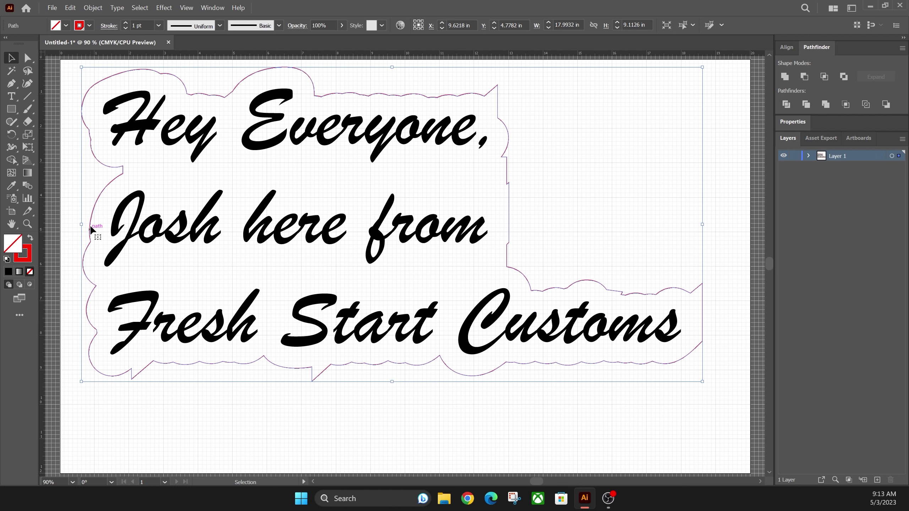
# Remove the sharp spikes on the contour's lower edge under "Fresh" and "Start" with the Curvature tool, smoothing the curve under the F
pyautogui.click(26, 86)
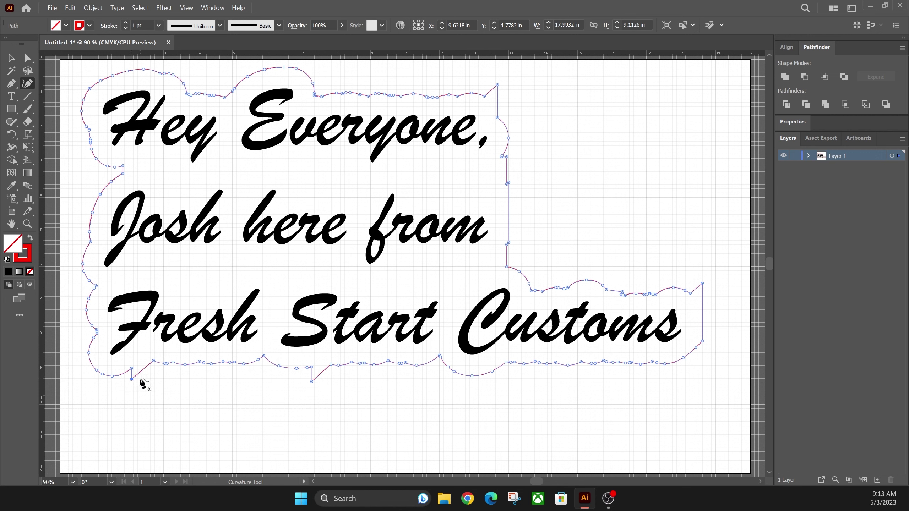
pyautogui.press('Delete')
pyautogui.click(143, 364)
pyautogui.moveTo(143, 366); pyautogui.dragTo(143, 363)
pyautogui.press('Delete')
# Round the contour's end beside "Customs" by deleting its two corner points and adding a curve point between them
pyautogui.click(702, 284)
pyautogui.press('Delete')
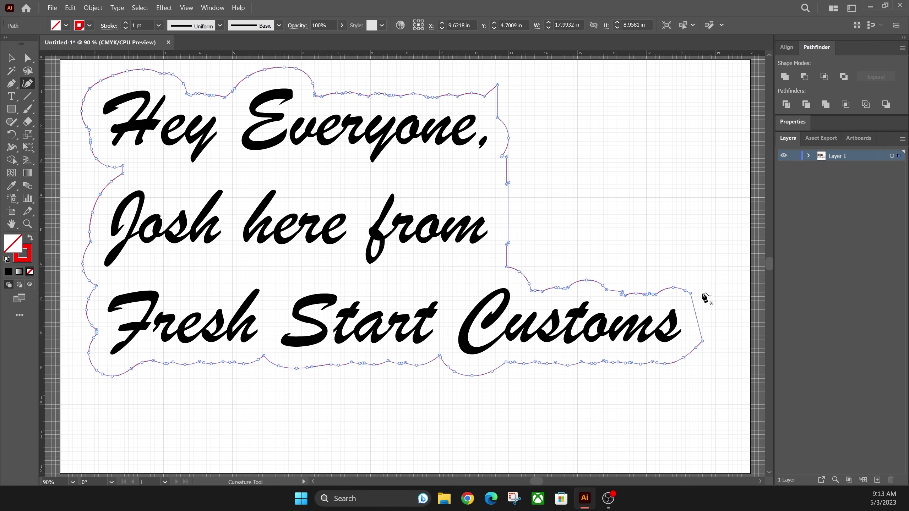
pyautogui.moveTo(695, 309); pyautogui.dragTo(699, 313)
pyautogui.click(702, 342)
pyautogui.press('Delete')
# Delete the surplus anchor points of the small steps in the contour beside the end of "from"
pyautogui.click(508, 244)
pyautogui.press('Delete')
pyautogui.click(508, 158)
pyautogui.press('Delete')
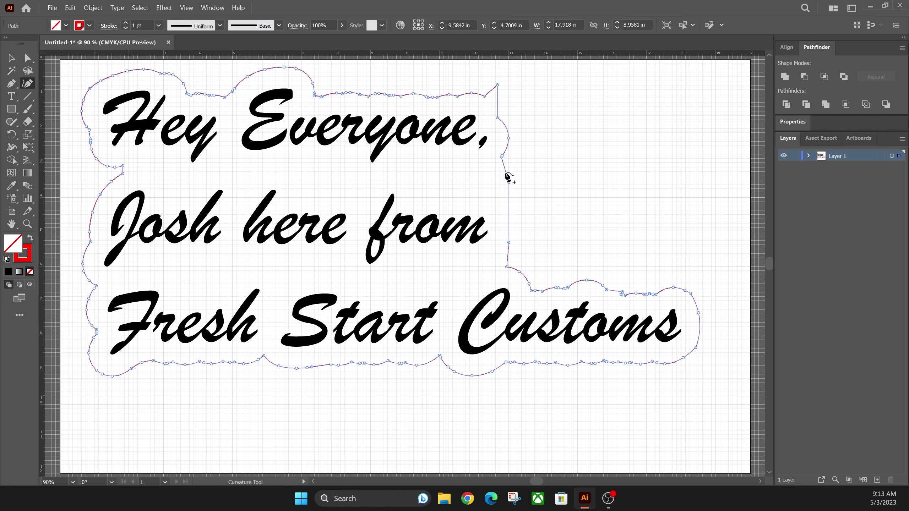
pyautogui.click(503, 158)
pyautogui.press('Delete')
pyautogui.click(502, 158)
pyautogui.press('Delete')
# Pull the contour point between the ends of the first two lines inward and add a curve point bulging out beside "from"
pyautogui.moveTo(508, 182); pyautogui.dragTo(494, 184)
pyautogui.click(502, 217)
pyautogui.moveTo(503, 218); pyautogui.dragTo(507, 214)
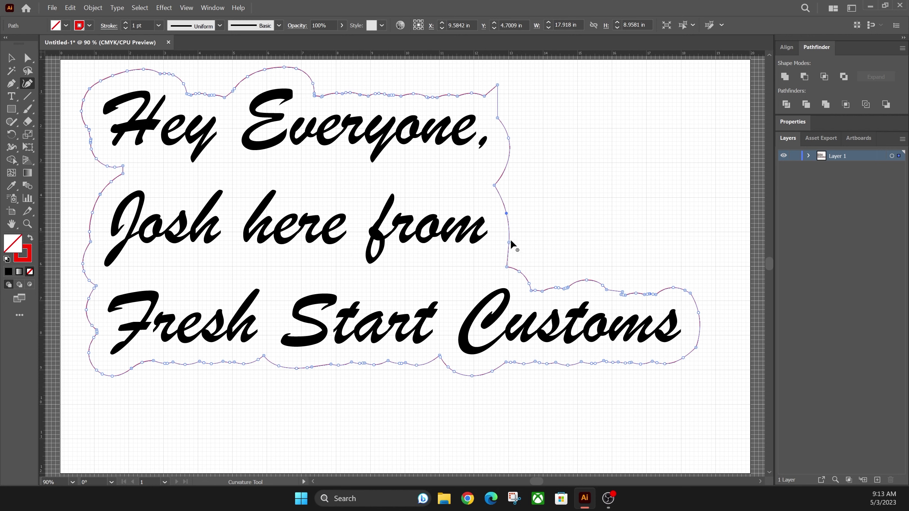
# Delete the spike point of the contour above the end of "Everyone," and round that corner with a new curve point
pyautogui.click(497, 85)
pyautogui.press('Delete')
pyautogui.click(492, 106)
pyautogui.click(11, 58)
pyautogui.click(326, 178)
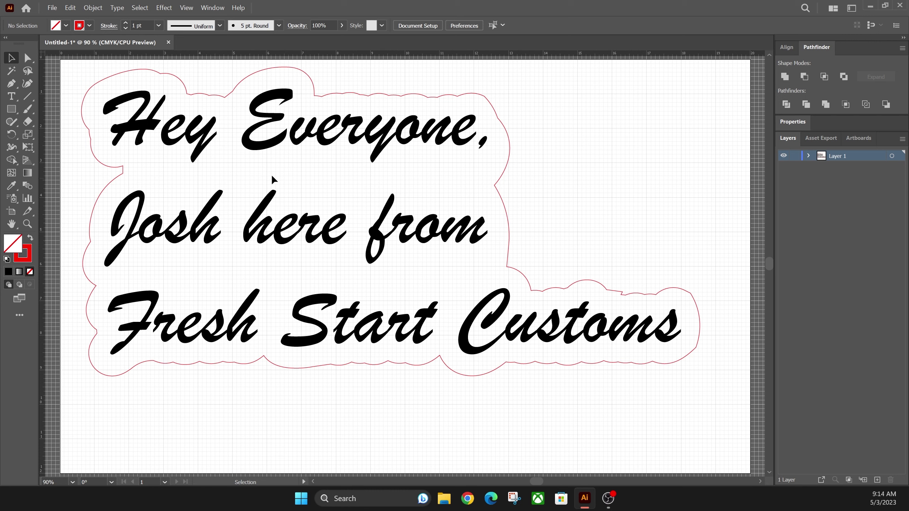
# Select all the lettering of the three lines without the red contour and group it
pyautogui.click(263, 125)
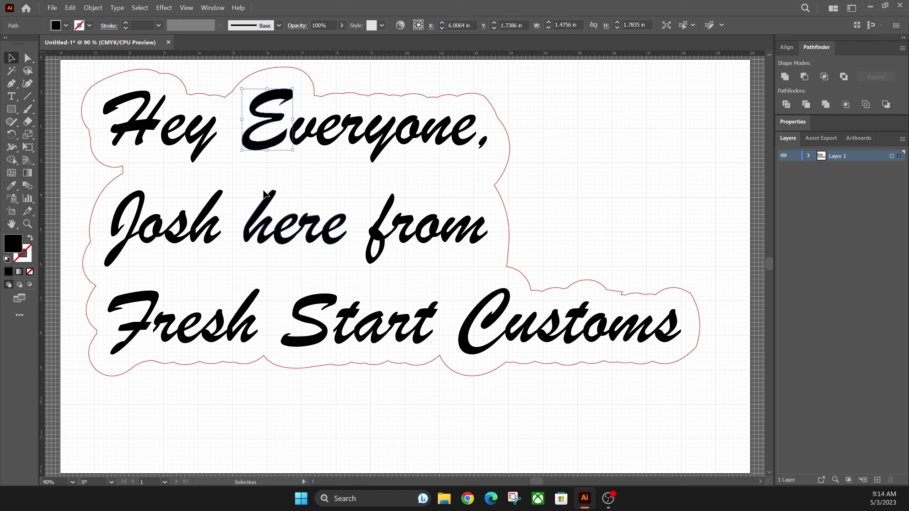
pyautogui.click(255, 174)
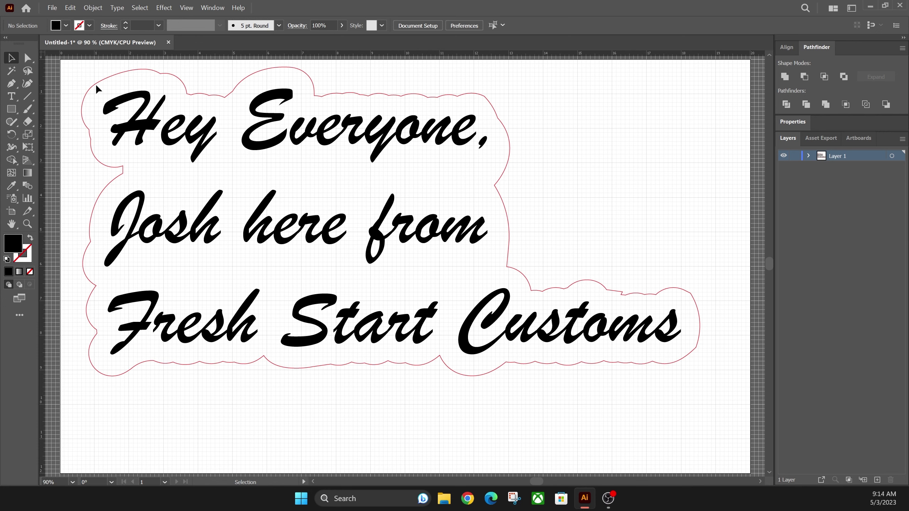
pyautogui.moveTo(96, 86); pyautogui.dragTo(677, 370)
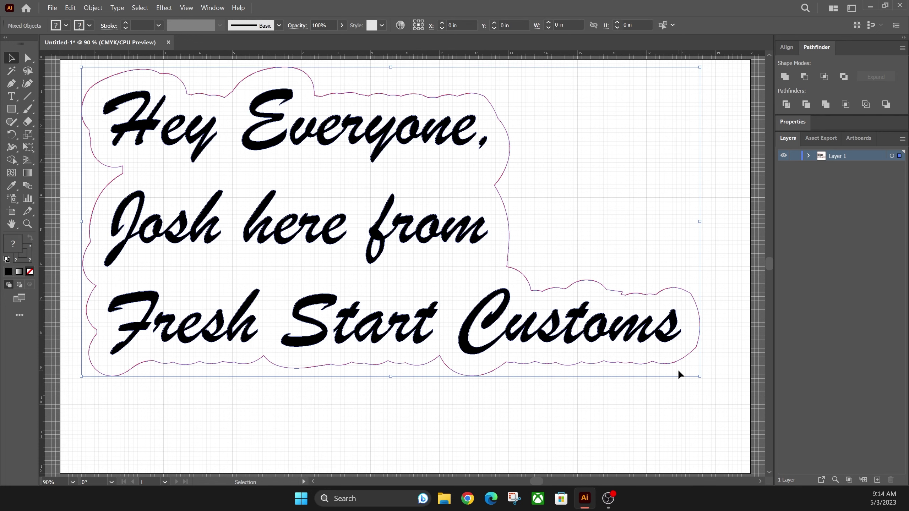
pyautogui.keyDown('shift'); pyautogui.click(641, 362); pyautogui.keyUp('shift')
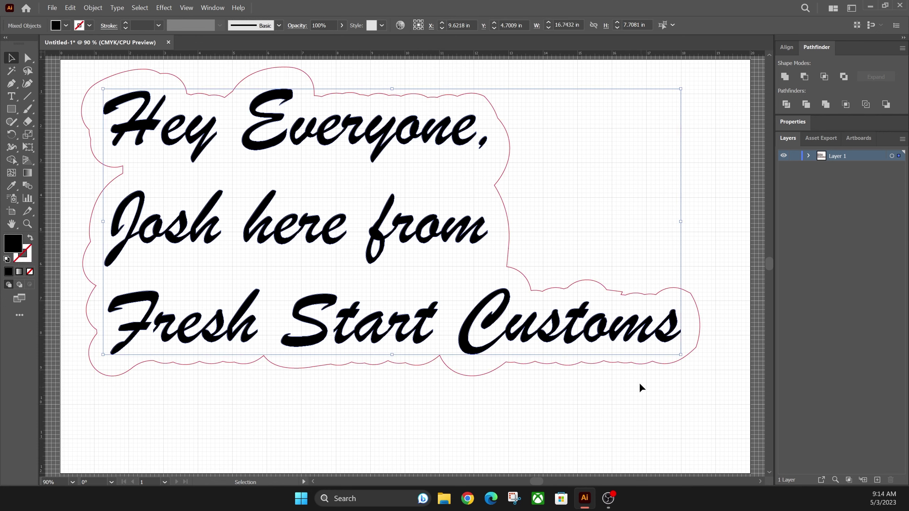
pyautogui.hotkey('ctrl', 'g')
# Give the lettering group a cyan stroke and no fill, then deselect it
pyautogui.click(90, 25)
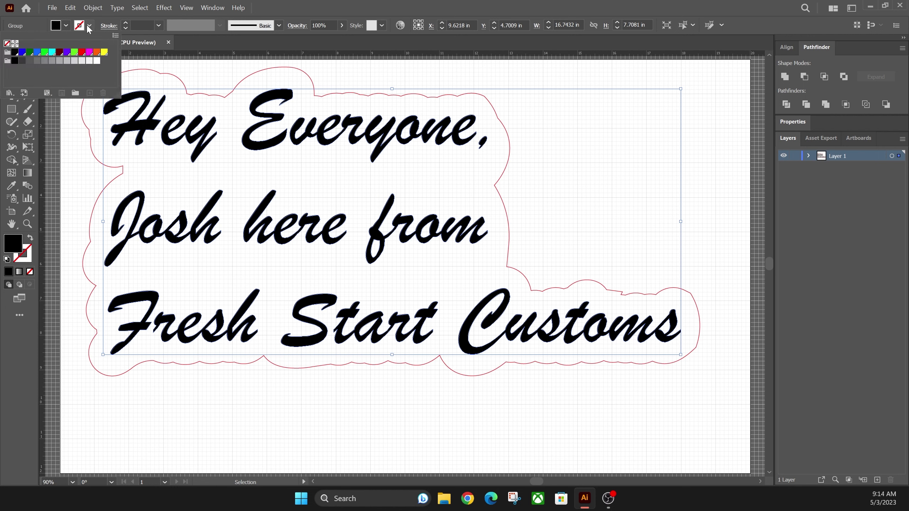
pyautogui.click(53, 56)
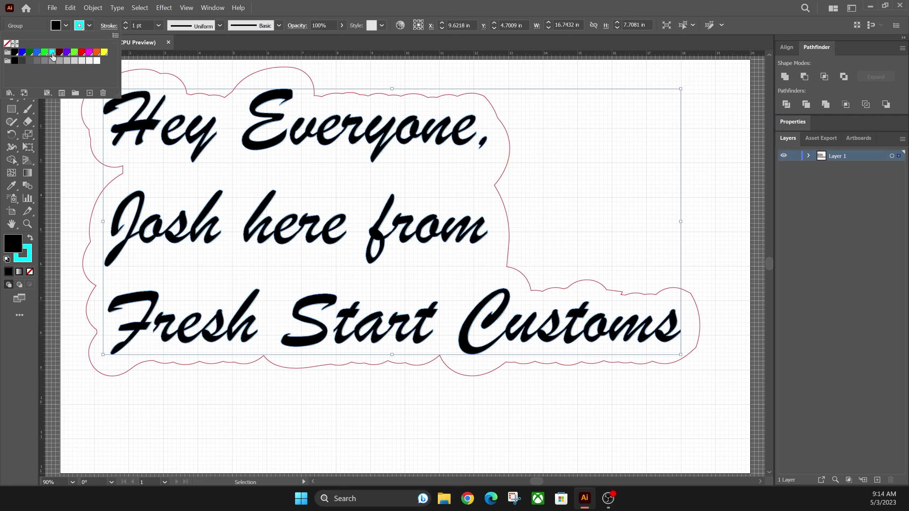
pyautogui.click(65, 25)
pyautogui.click(7, 43)
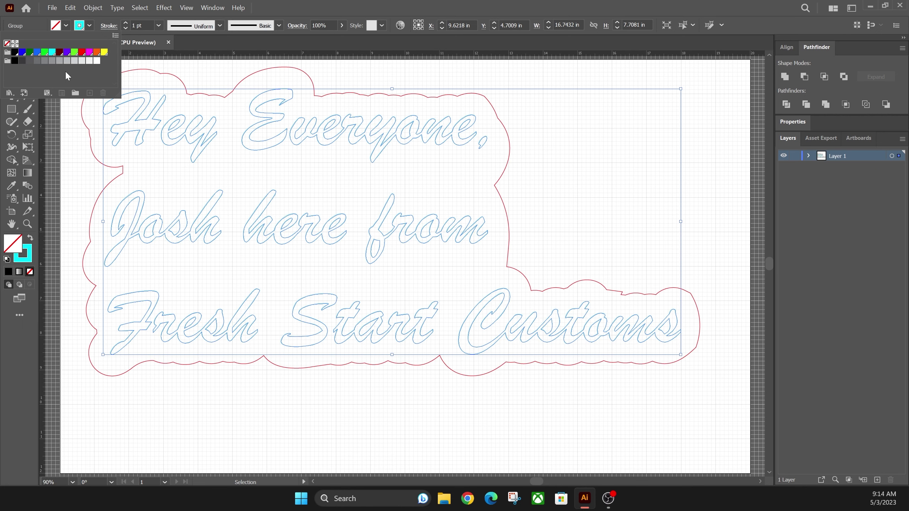
pyautogui.click(262, 169)
pyautogui.click(279, 177)
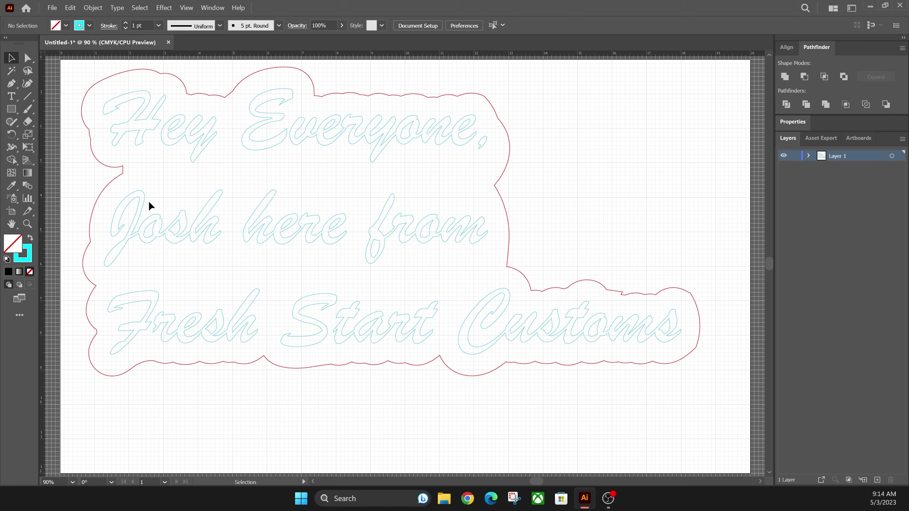